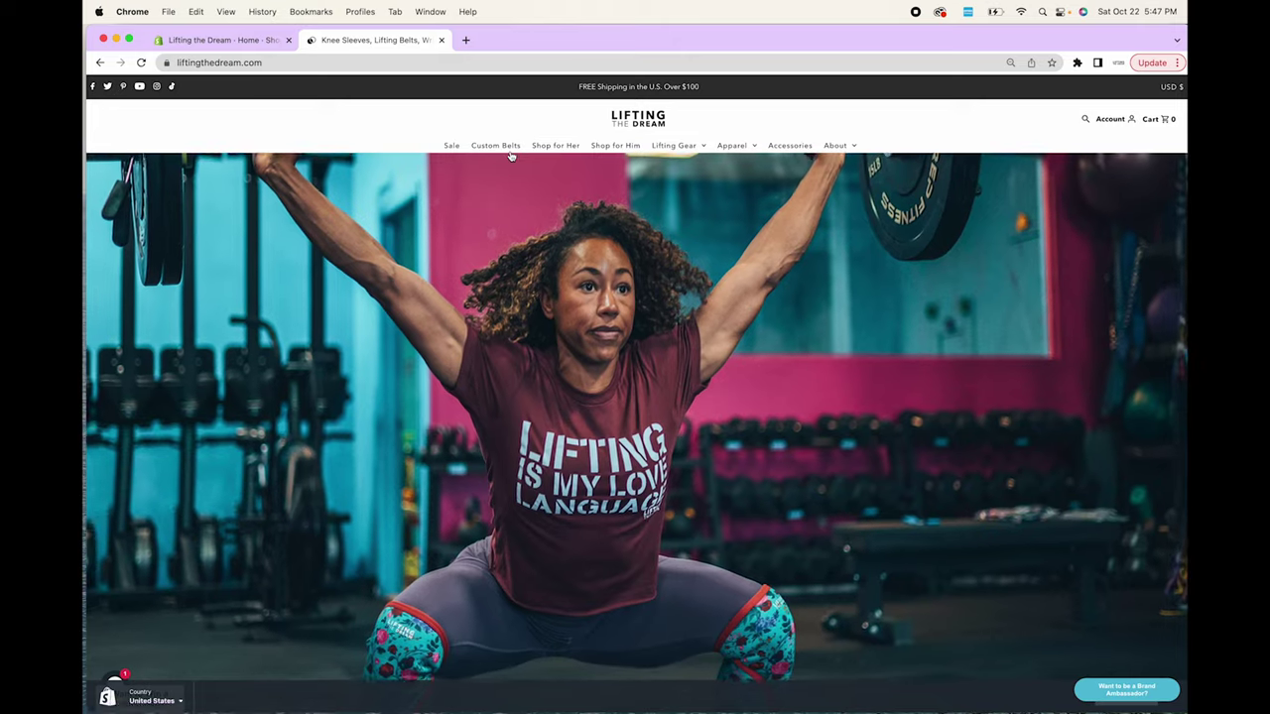
pyautogui.click(496, 146)
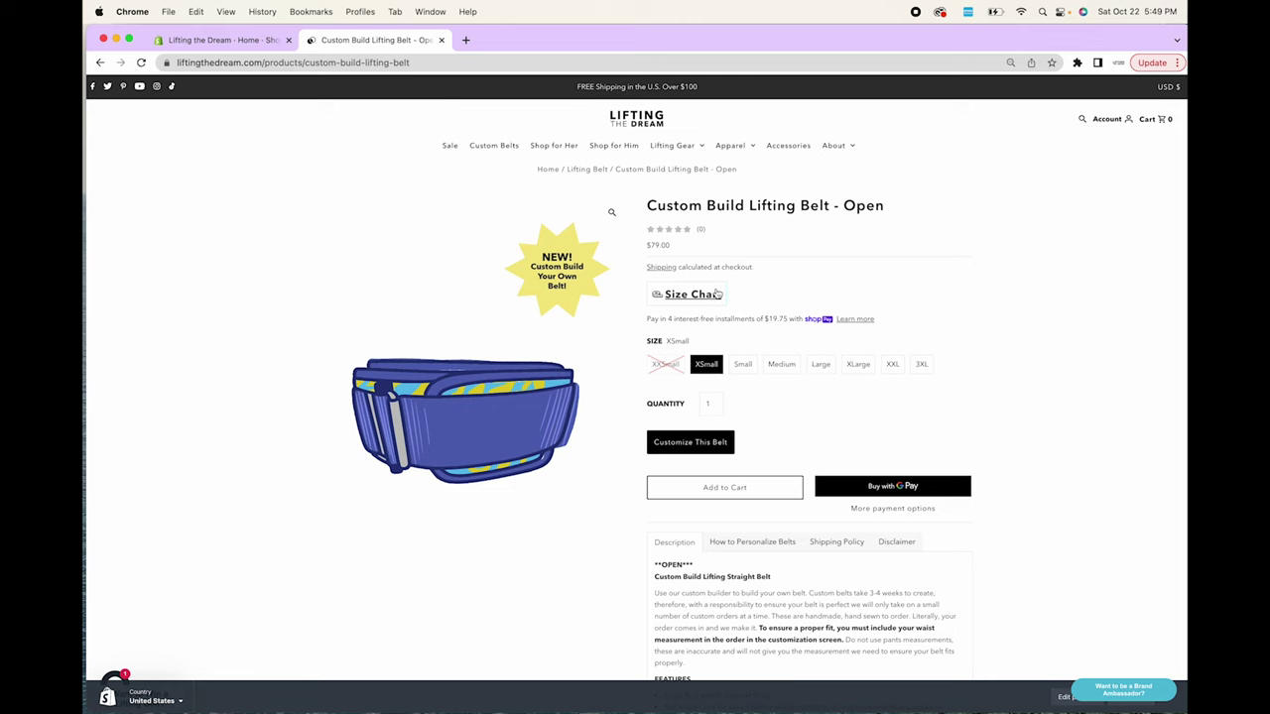
# Open the belt size chart and try waist measurements 31 and 24 in the Belt Recommender
pyautogui.click(705, 301)
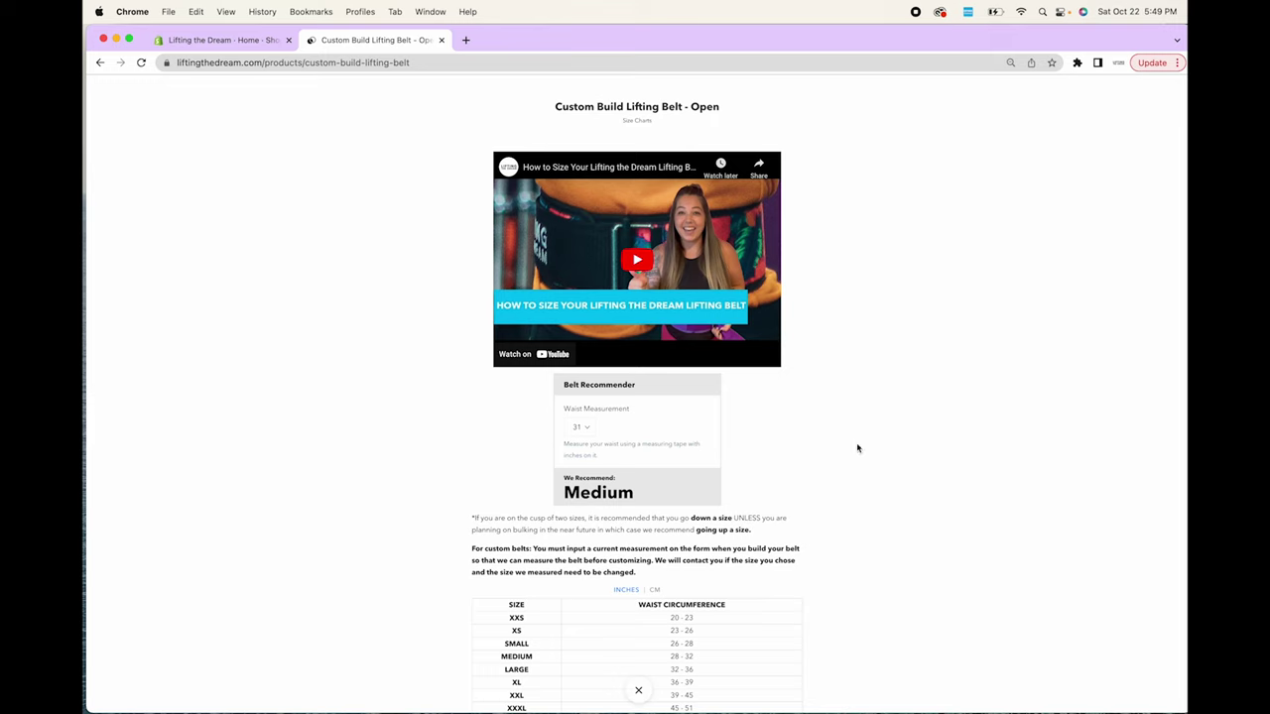
pyautogui.click(581, 429)
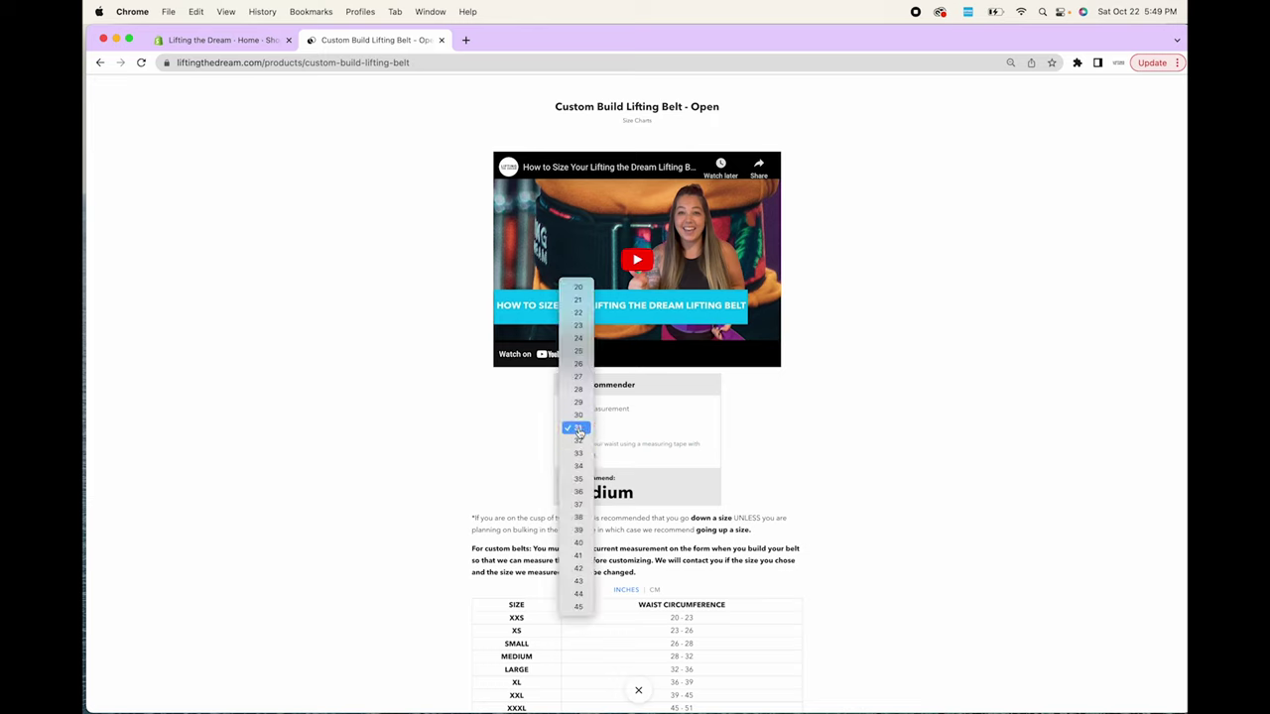
pyautogui.click(578, 430)
pyautogui.click(578, 429)
pyautogui.click(581, 340)
pyautogui.click(582, 434)
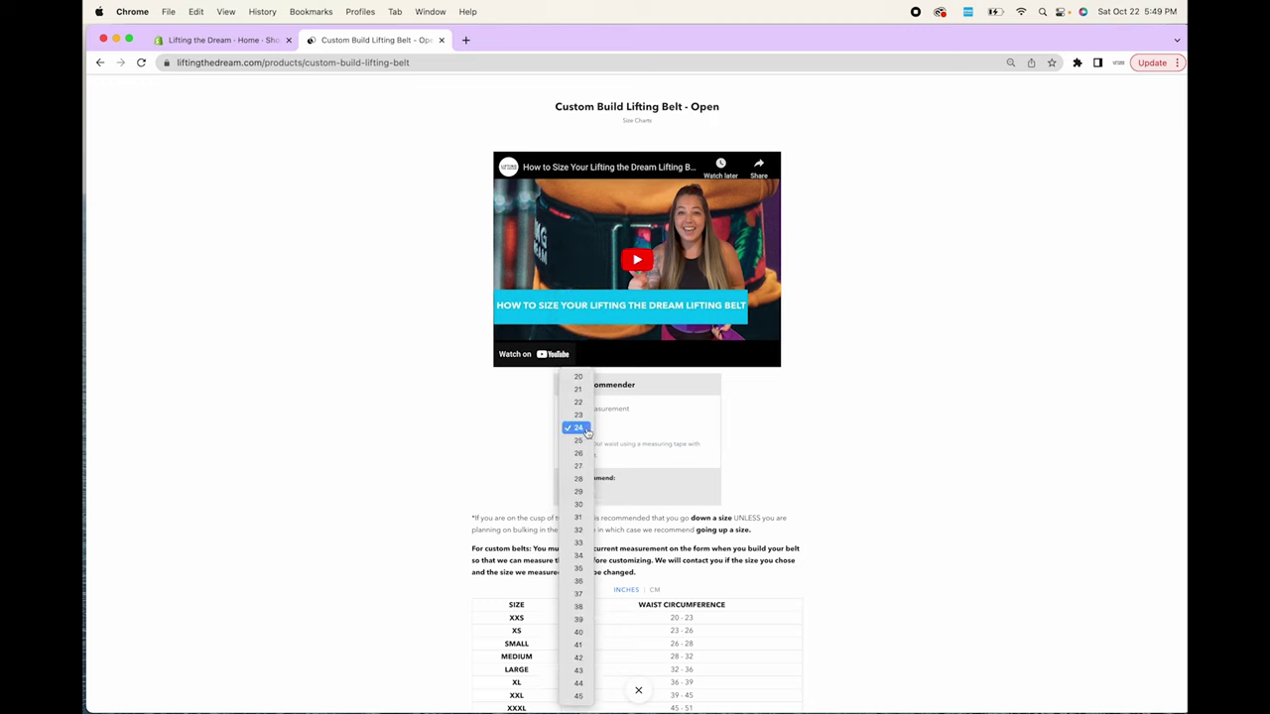
# Choose a 32-inch waist so the recommender suggests Medium (28–32) or Large (32–36)
pyautogui.click(579, 530)
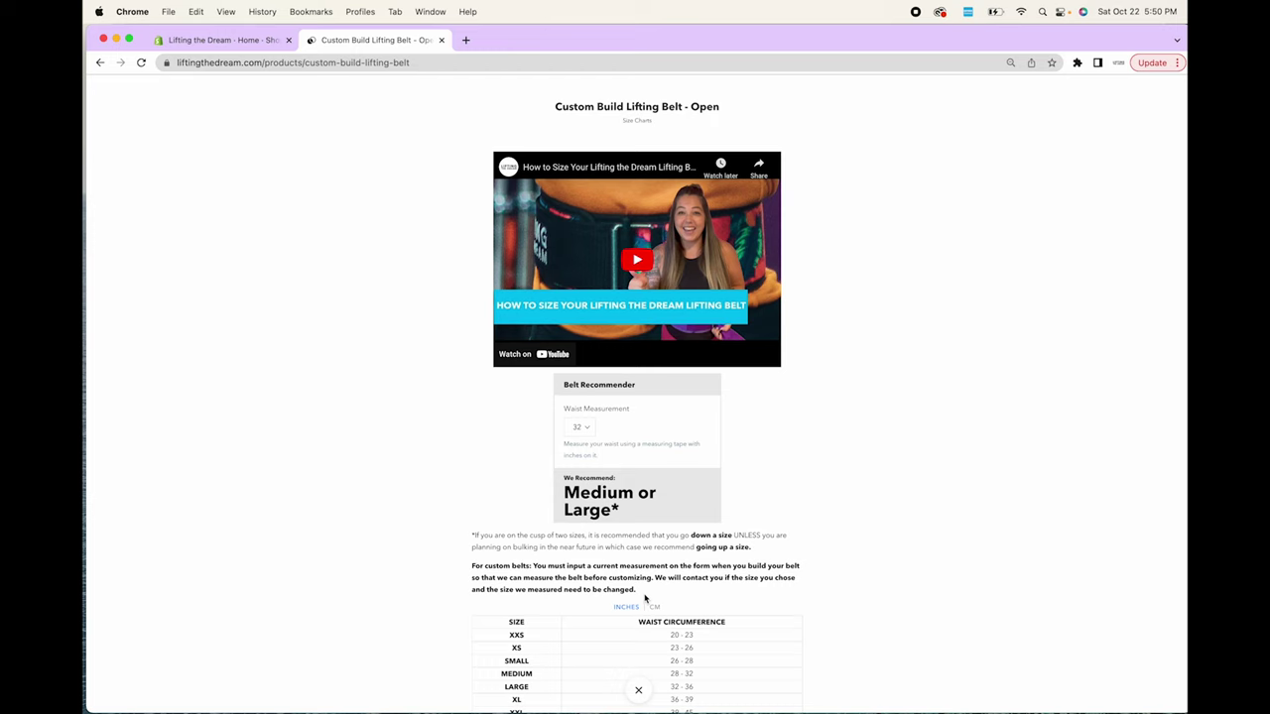
# Close the size chart, pick the Medium size, and open the $89.00 belt customizer
pyautogui.click(638, 689)
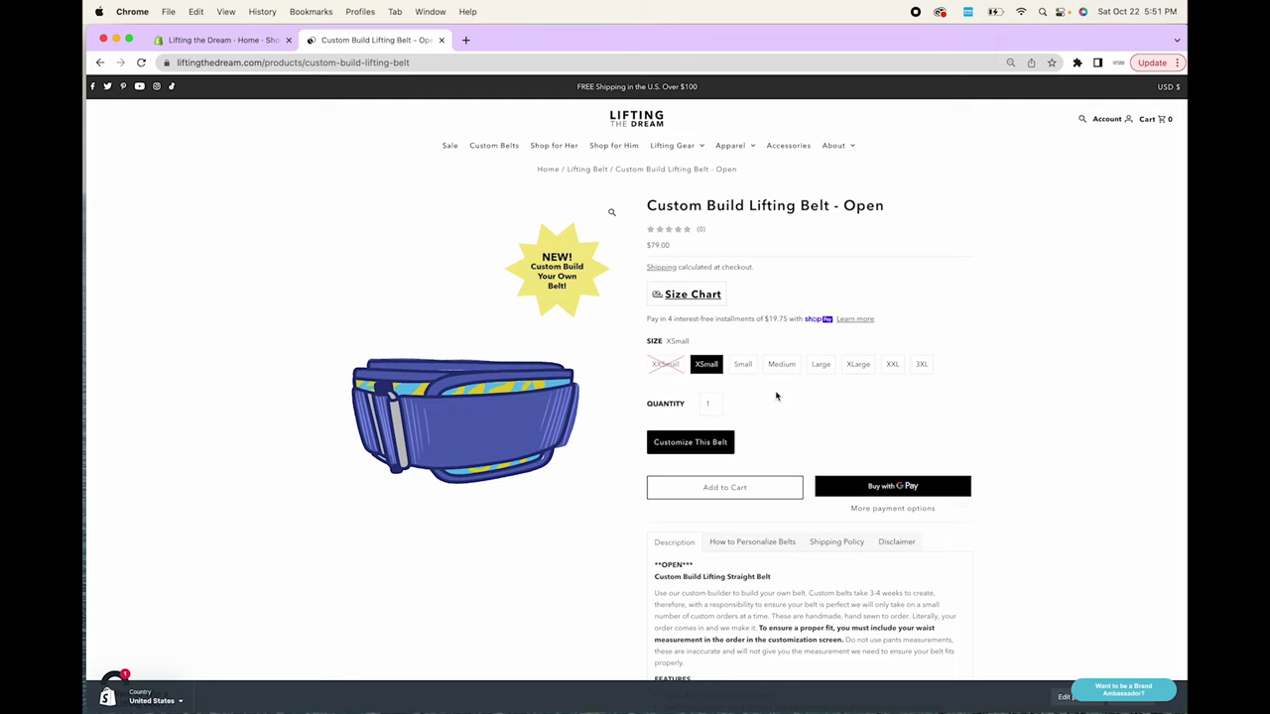
pyautogui.click(783, 368)
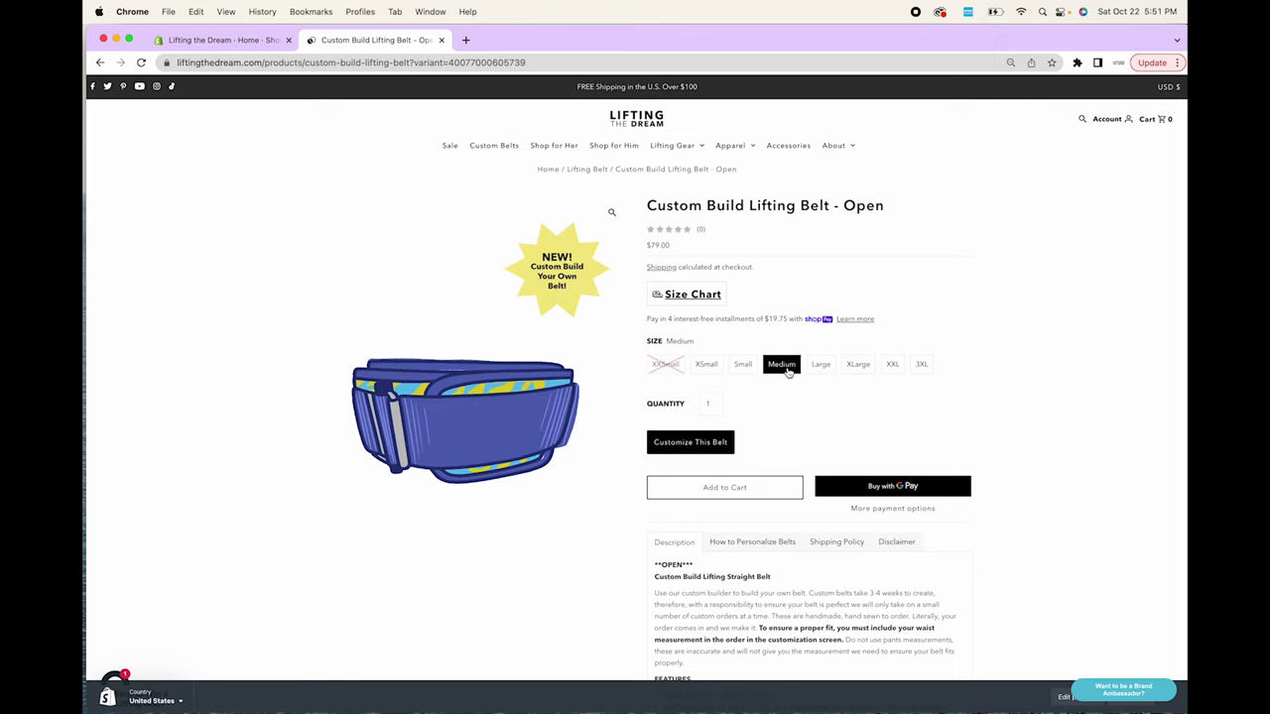
pyautogui.click(706, 449)
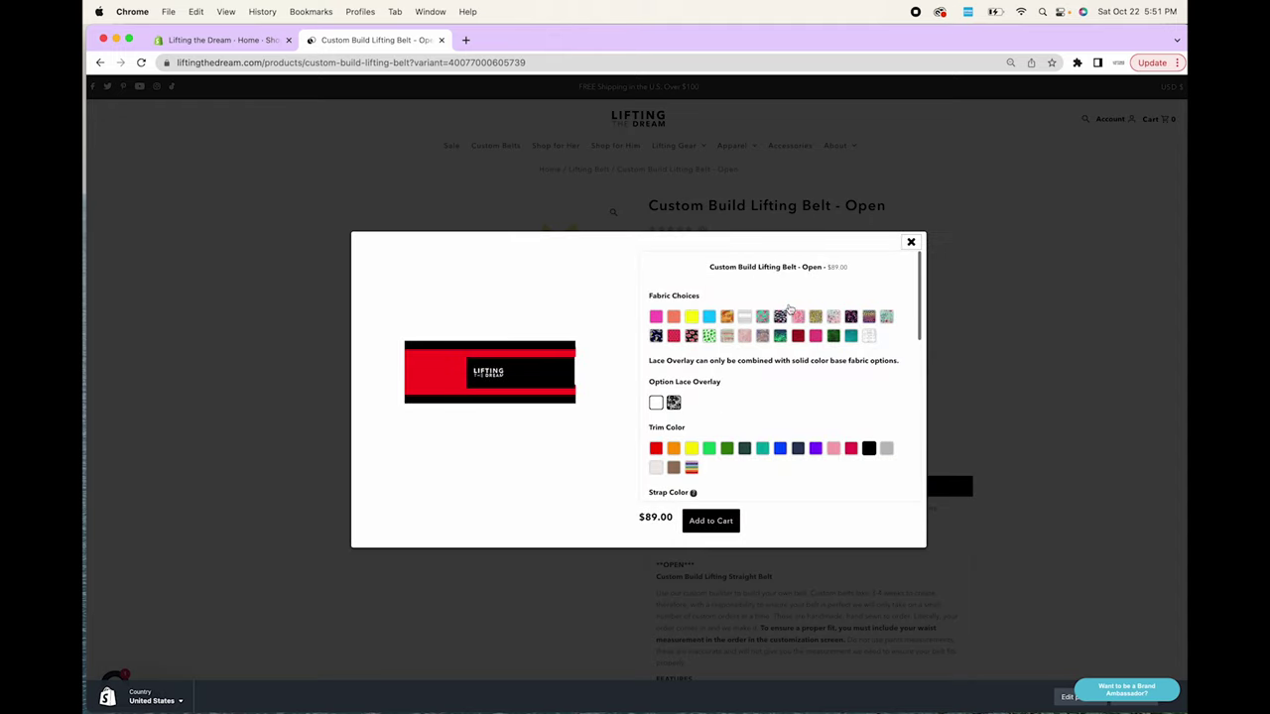
# Preview fabrics like Sunflower Cheetah, Underground, shamrock and Christmas Sweater, ending on Custom Fabric ($99.00)
pyautogui.click(726, 315)
pyautogui.click(780, 316)
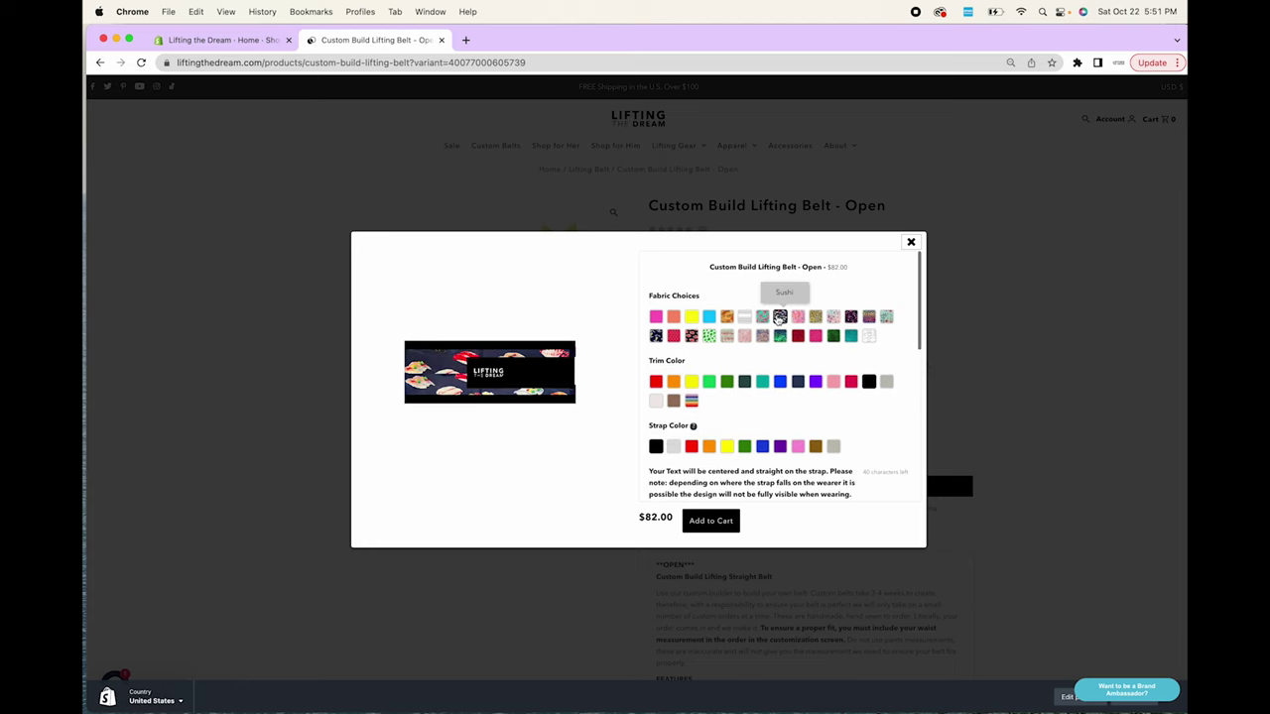
pyautogui.click(815, 316)
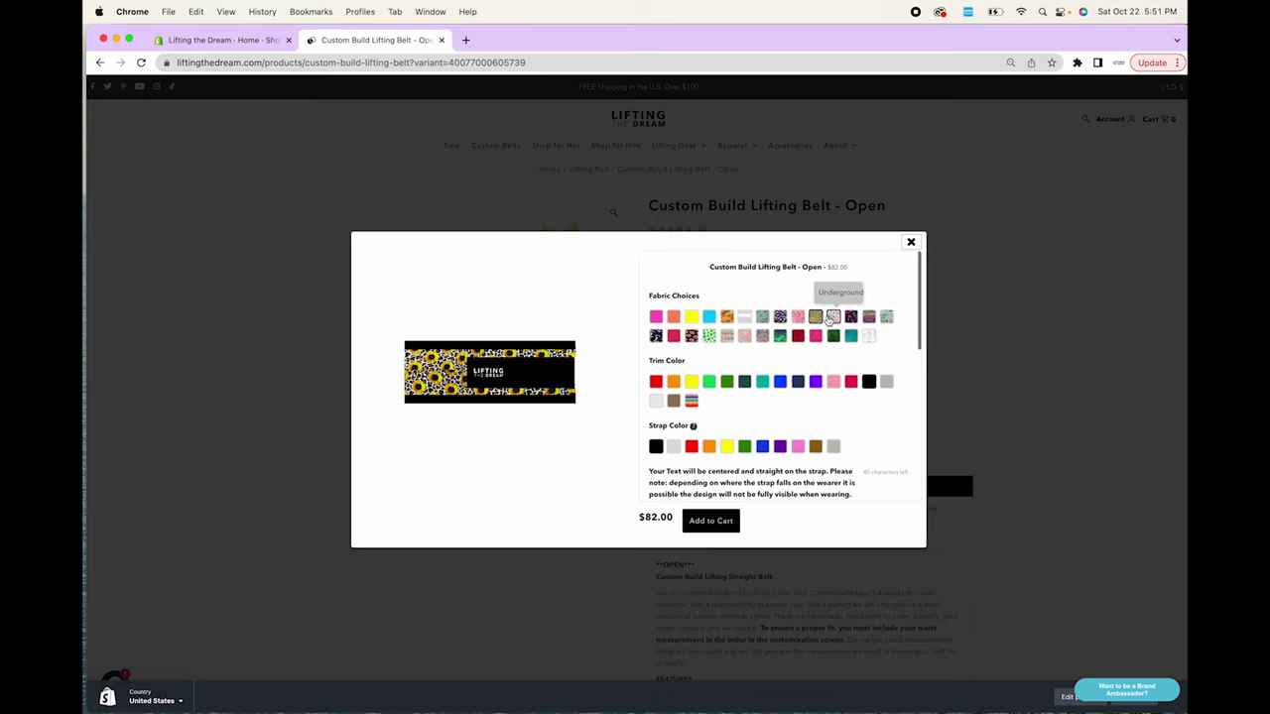
pyautogui.click(832, 316)
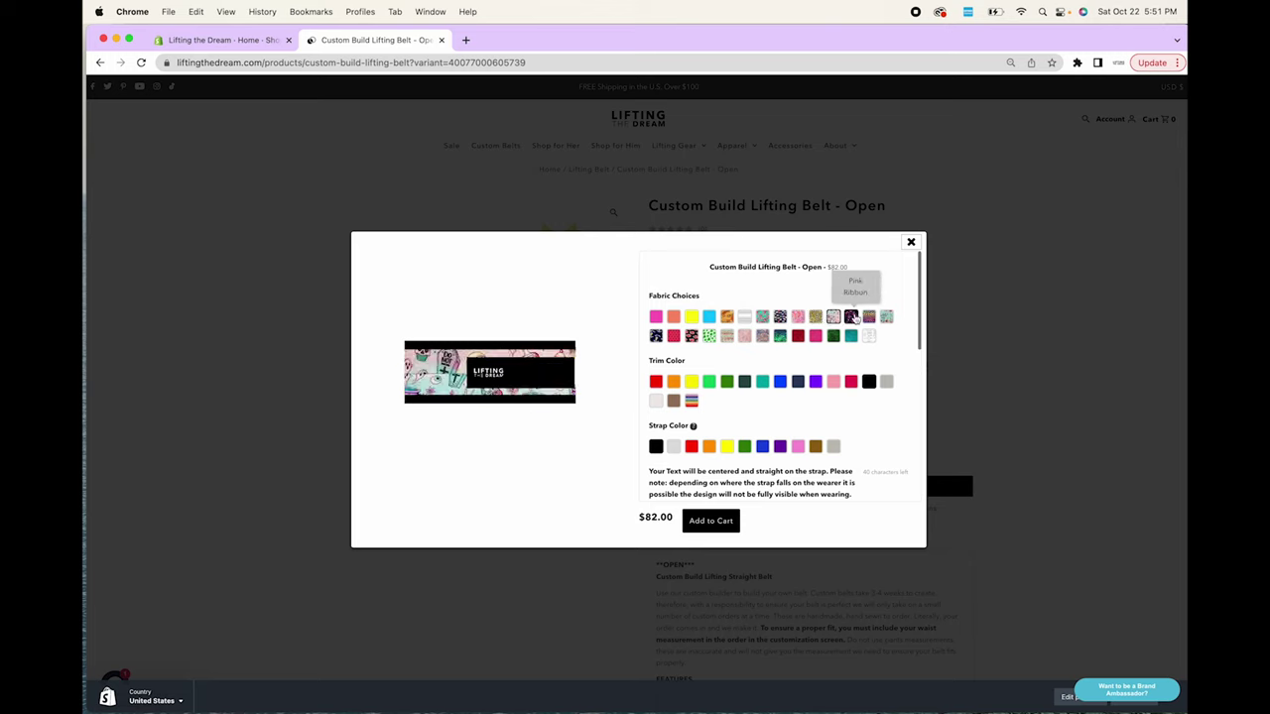
pyautogui.click(852, 315)
pyautogui.click(868, 318)
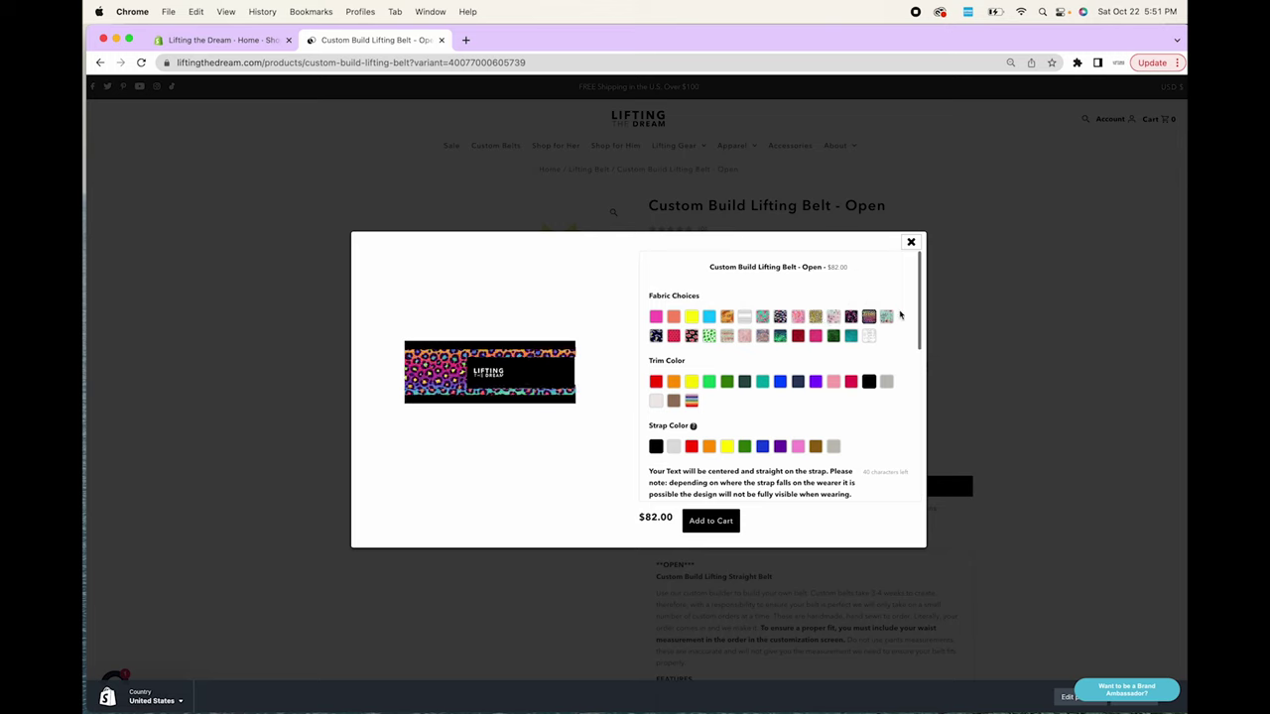
pyautogui.click(887, 316)
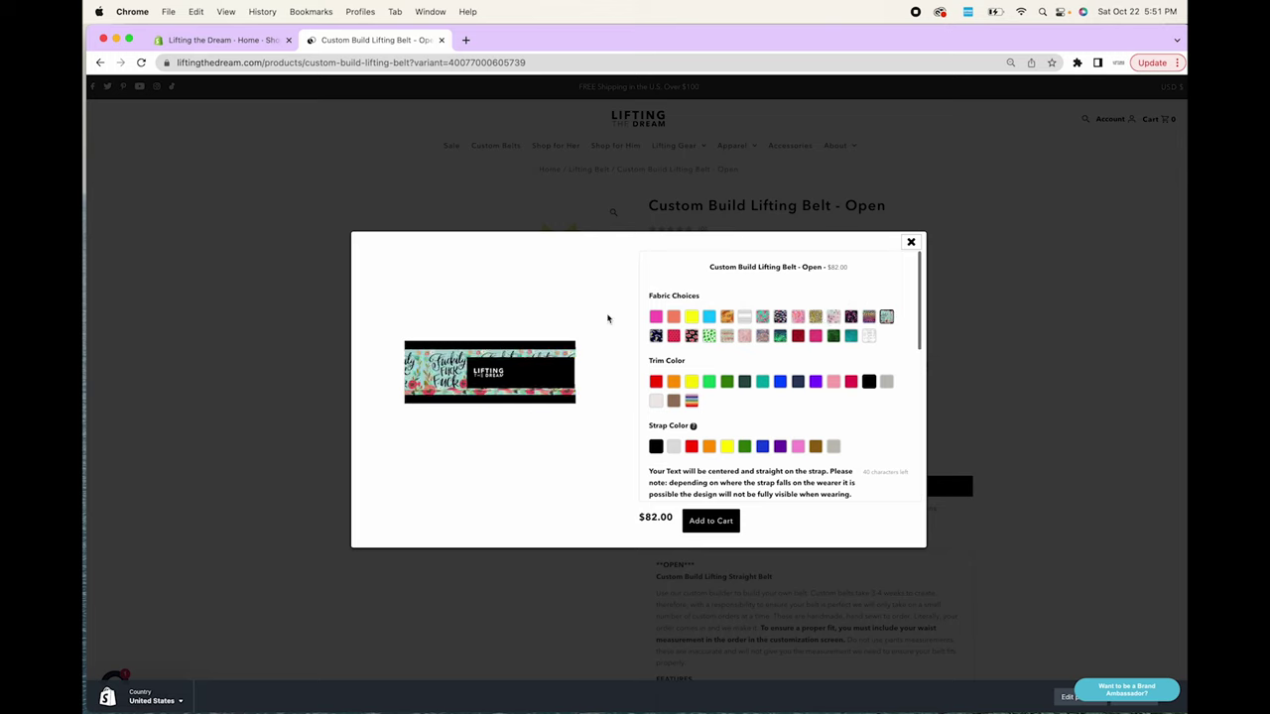
pyautogui.click(709, 337)
pyautogui.click(726, 335)
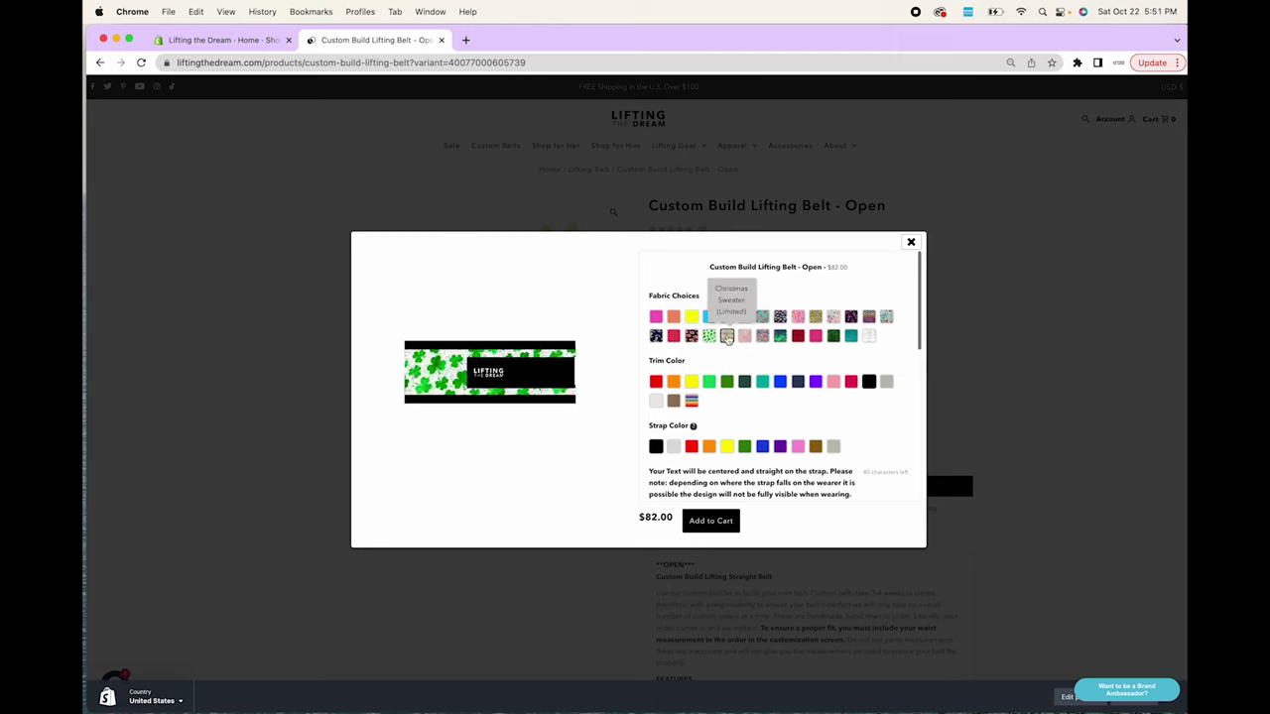
pyautogui.click(781, 337)
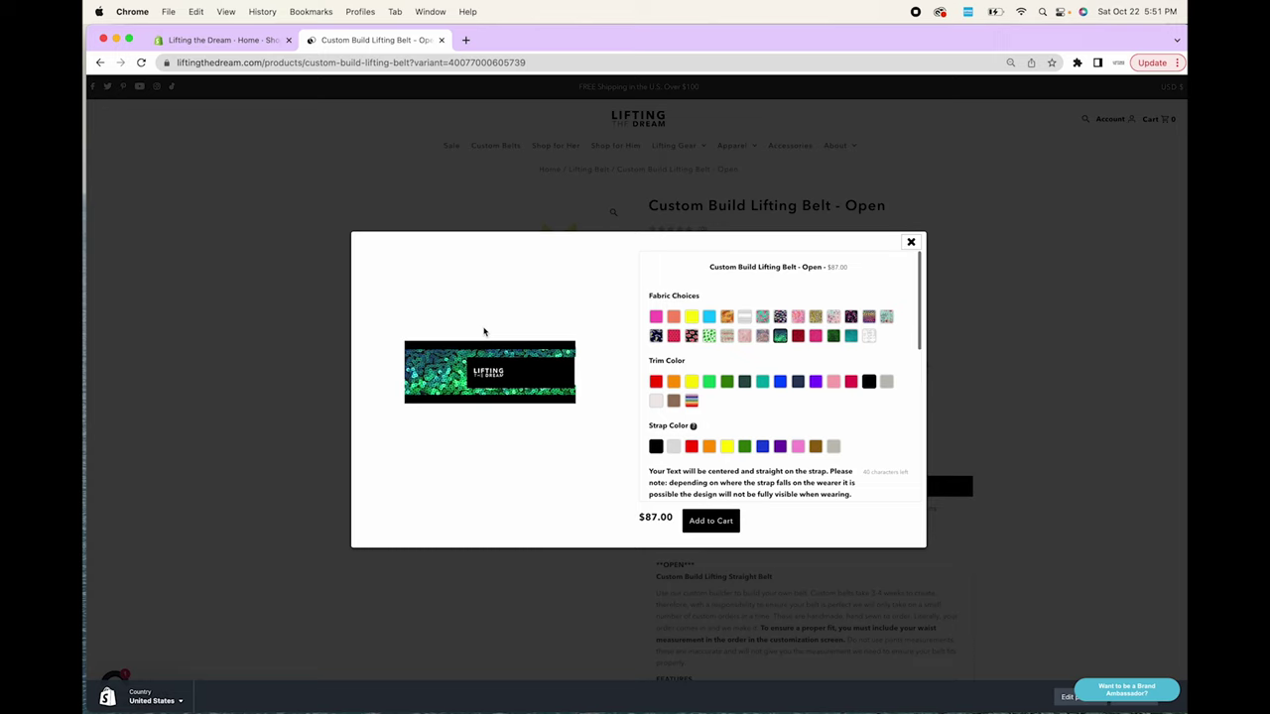
pyautogui.click(868, 337)
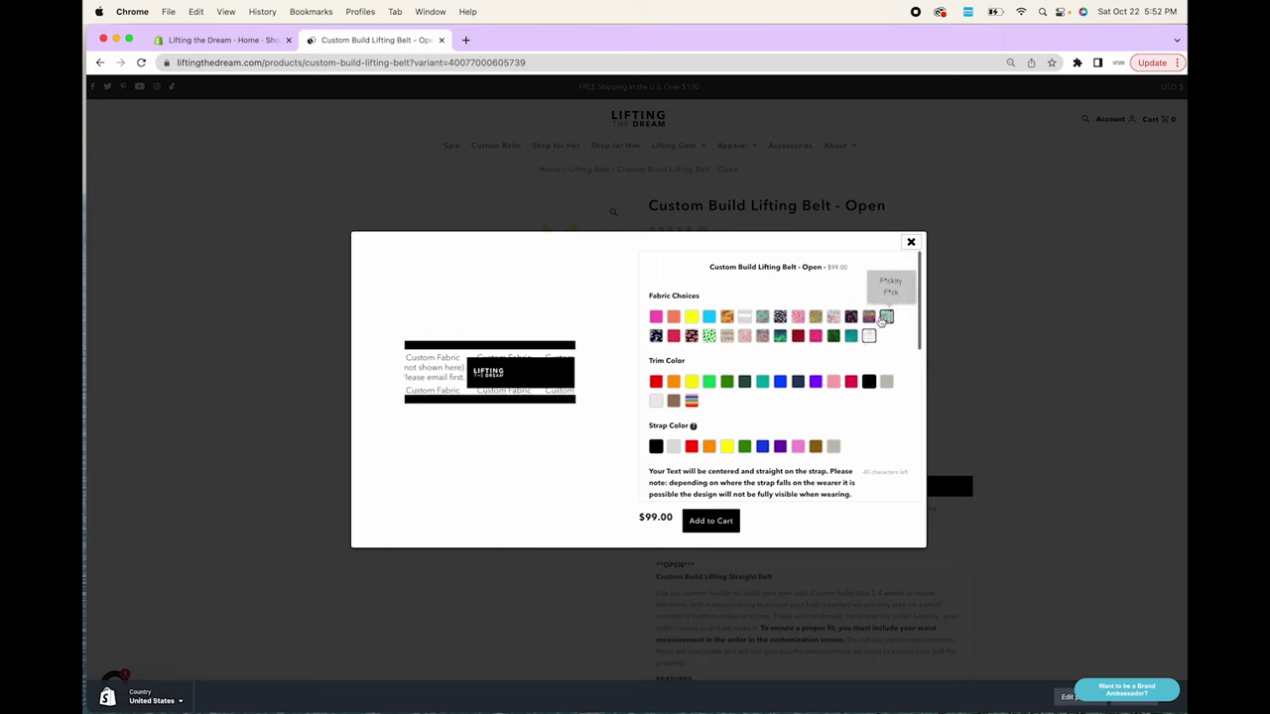
# Switch the fabric from leopard to 90's Cheetah, dropping the price to $82.00
pyautogui.click(869, 317)
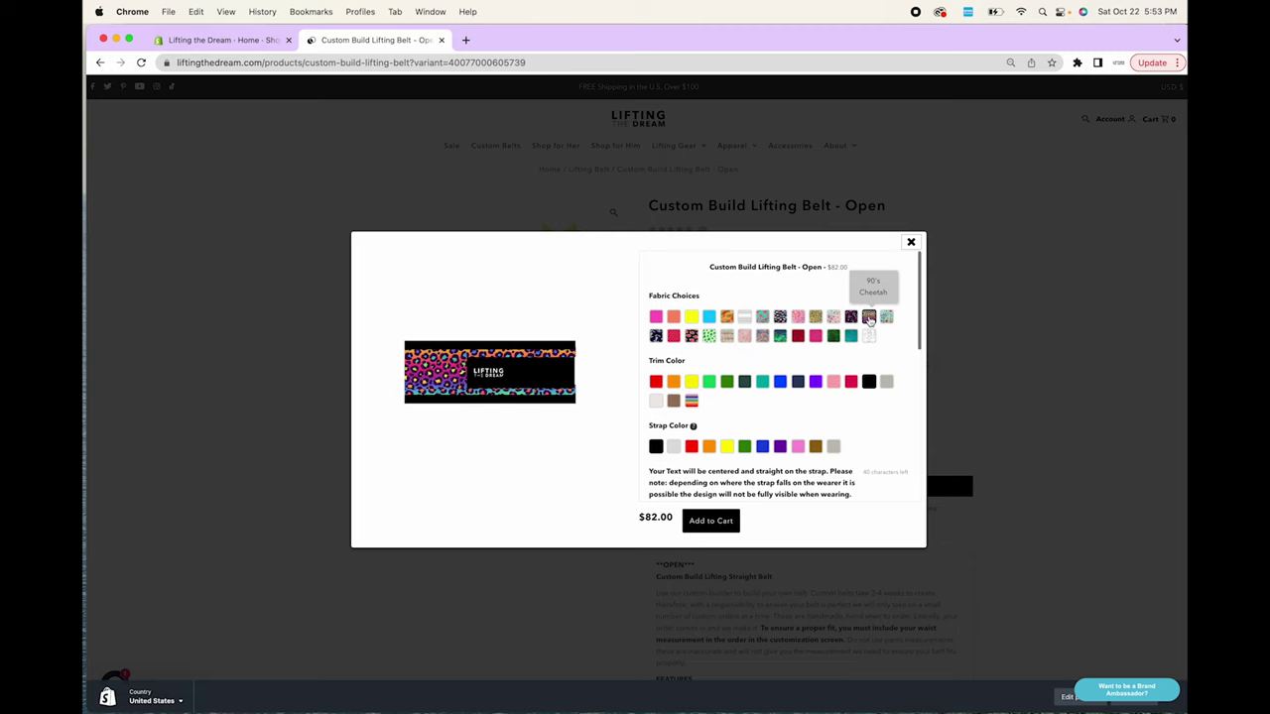
pyautogui.click(869, 318)
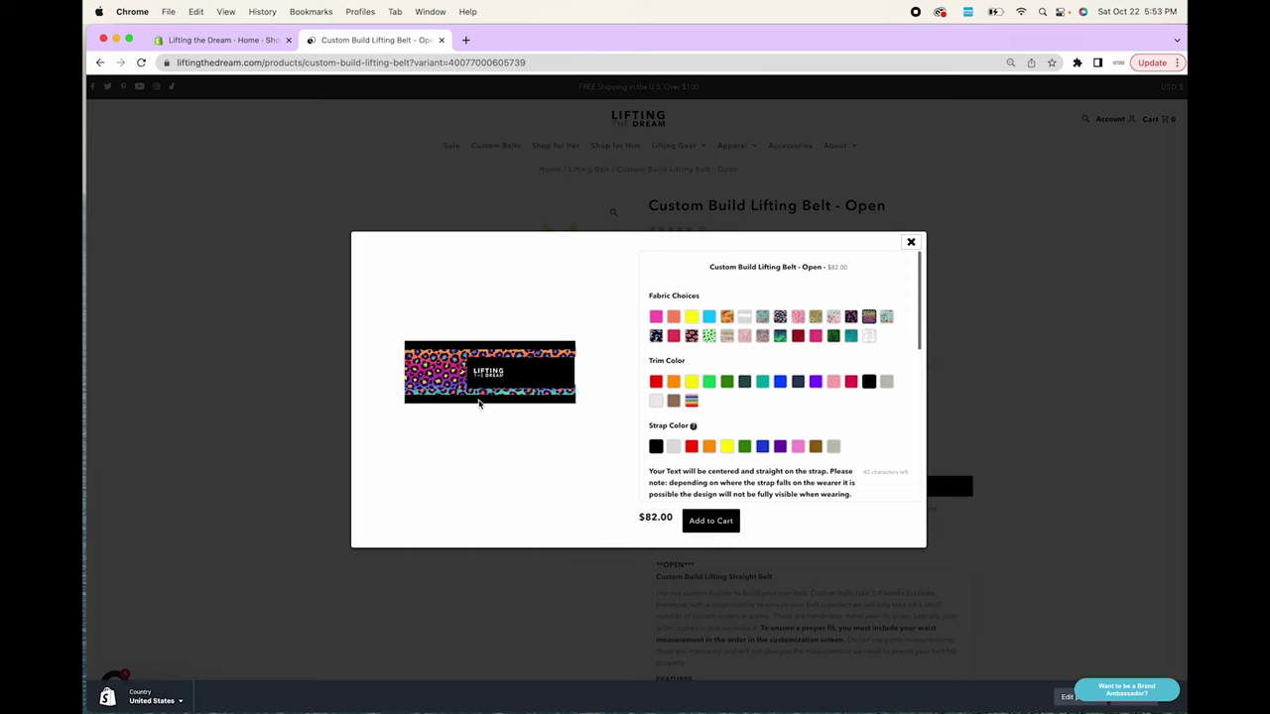
pyautogui.click(655, 382)
pyautogui.click(673, 382)
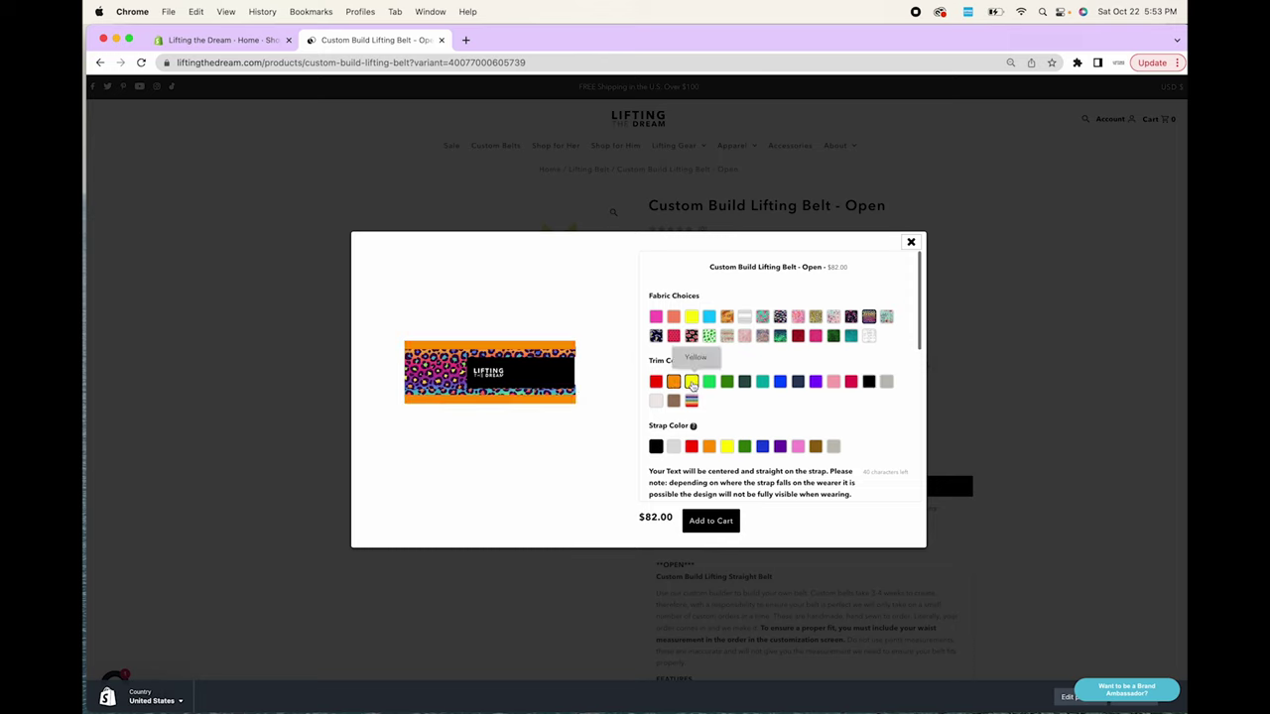
pyautogui.click(692, 383)
pyautogui.click(709, 383)
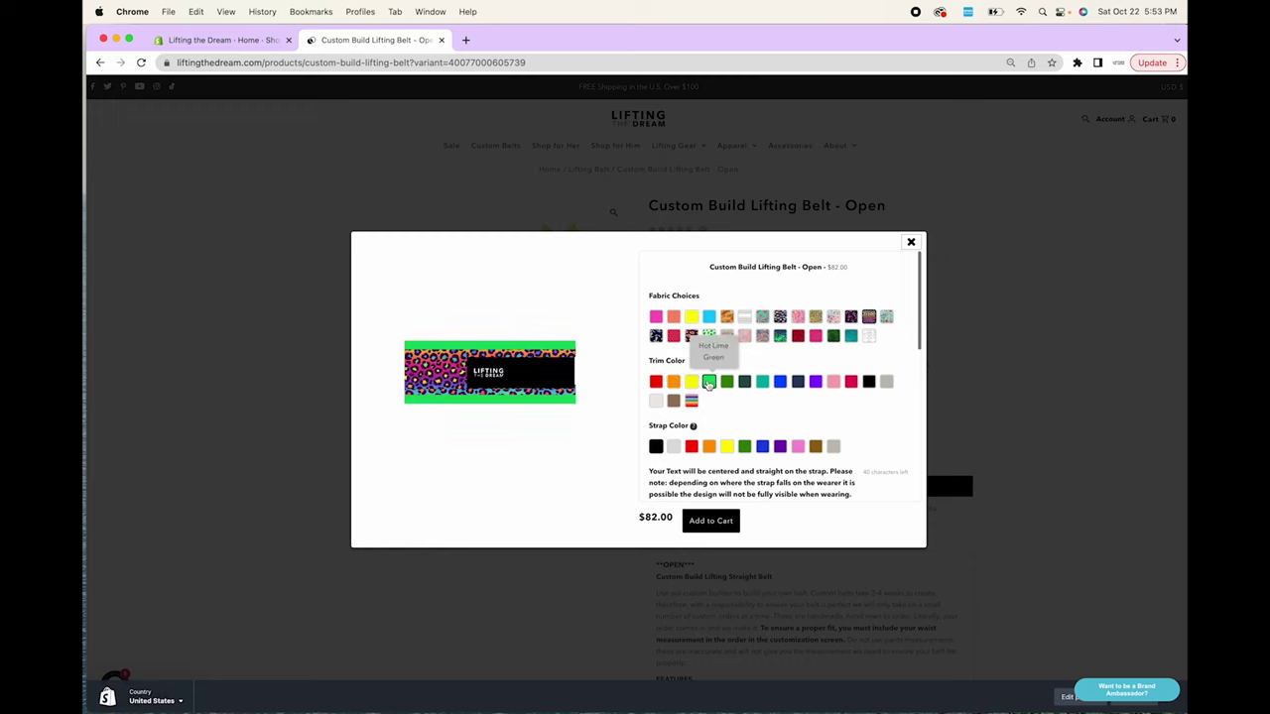
pyautogui.click(726, 382)
pyautogui.click(674, 382)
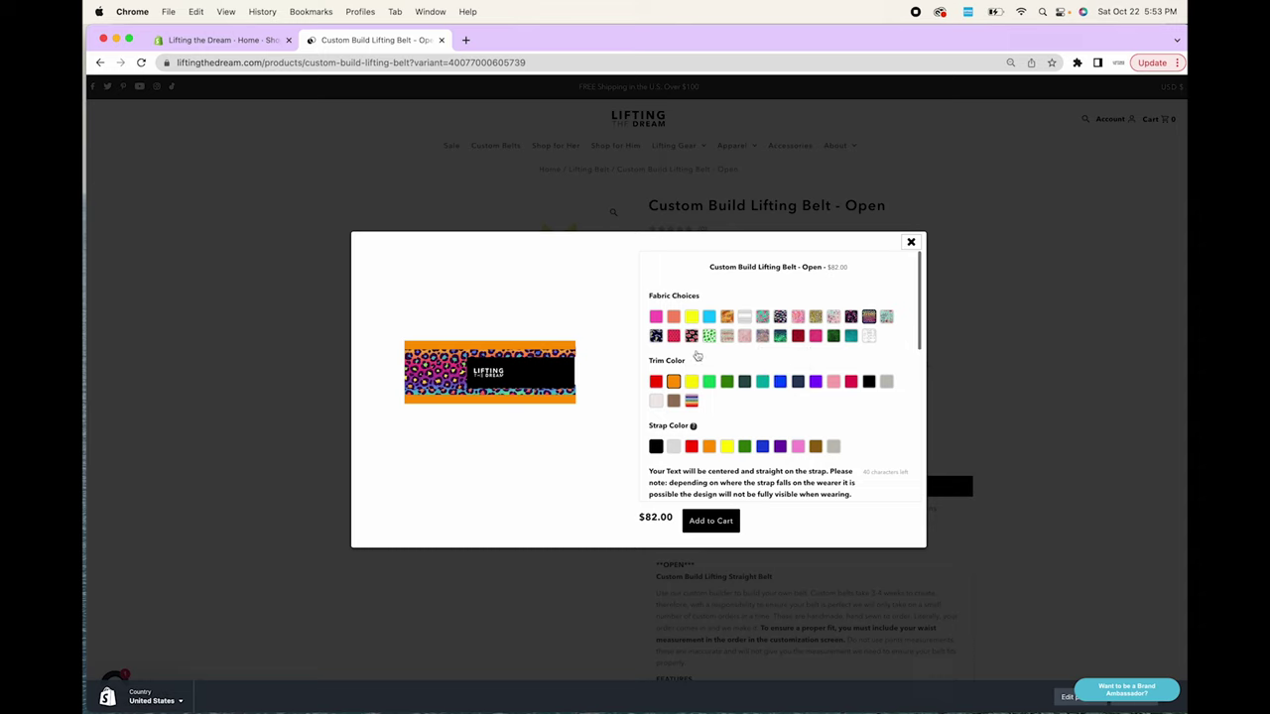
pyautogui.click(816, 382)
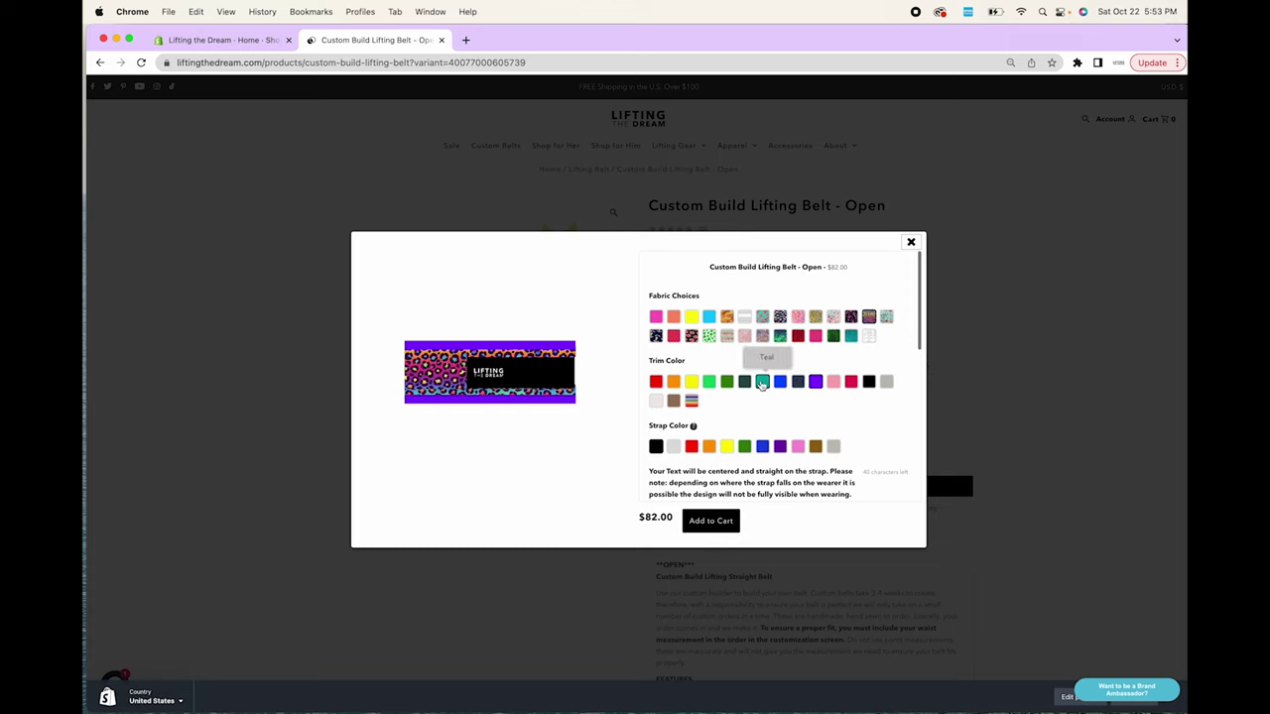
pyautogui.click(762, 383)
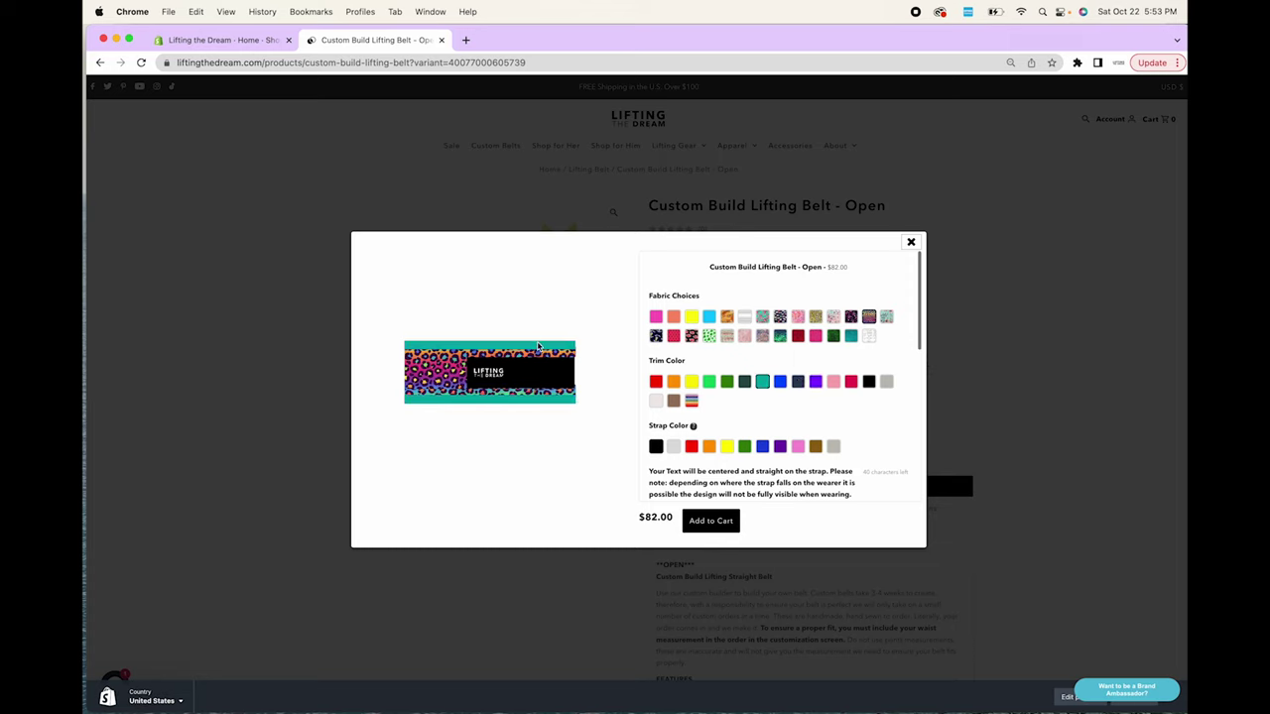
pyautogui.click(693, 402)
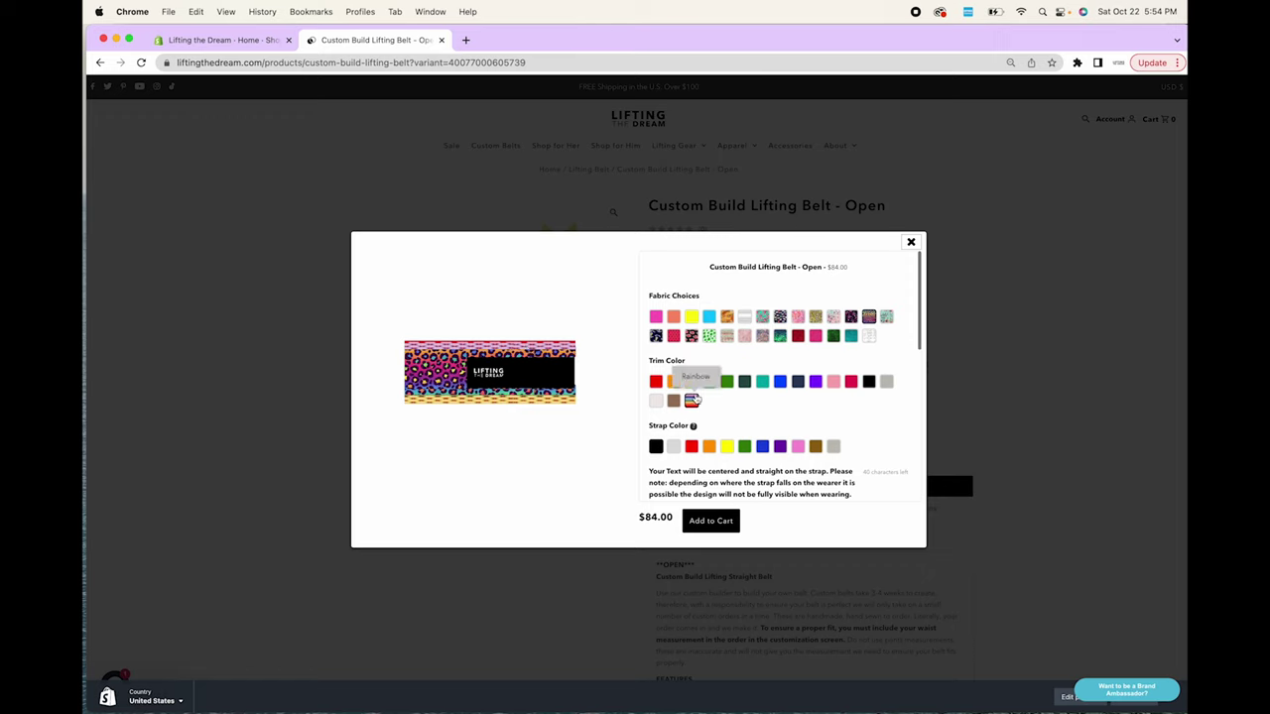
# Keep the trim teal and make the strap purple, raising the price to $92.00
pyautogui.click(762, 381)
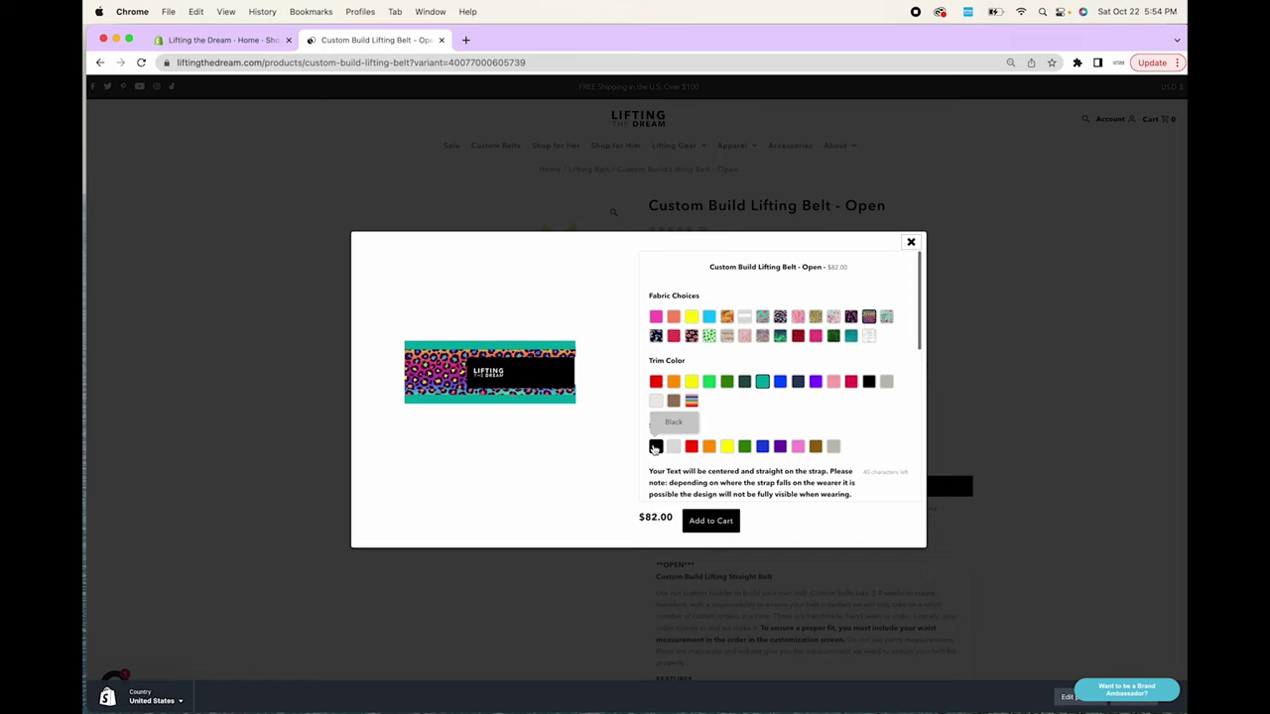
pyautogui.click(780, 448)
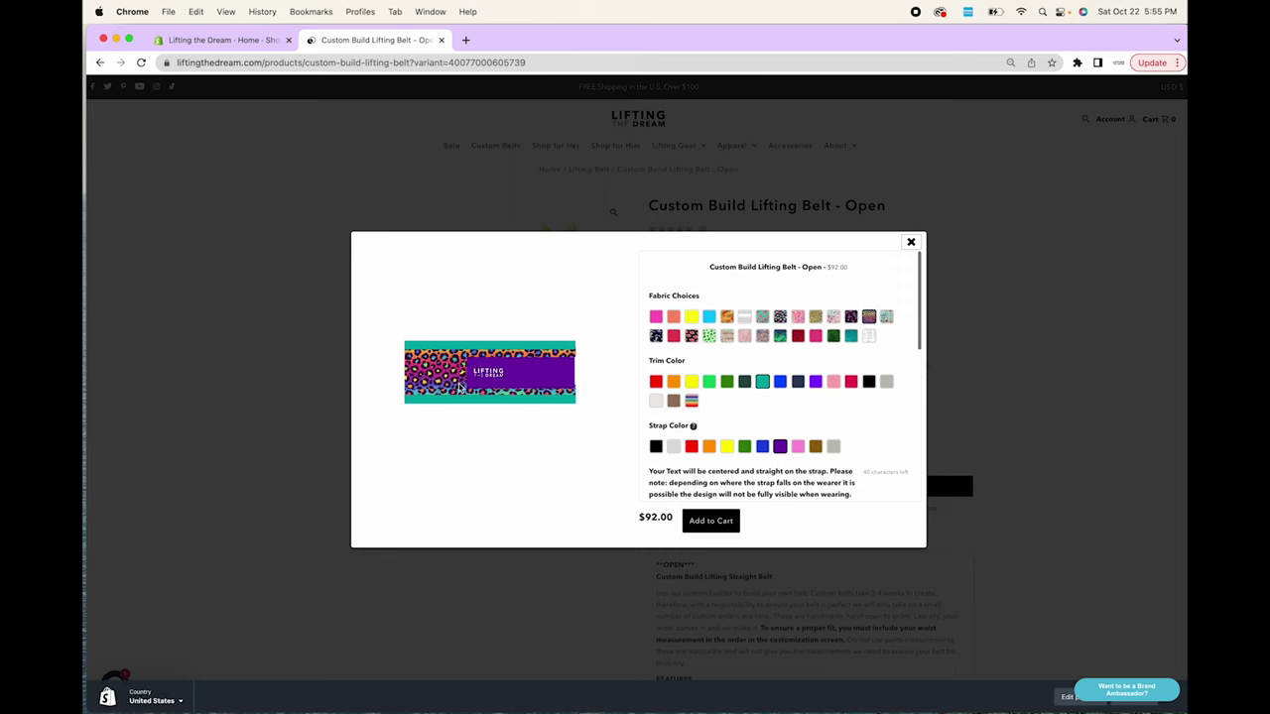
# Enter MALIA as the strap embroidery text and enlarge the lettering
pyautogui.scroll(-3, 724, 397)
pyautogui.scroll(-5, 724, 397)
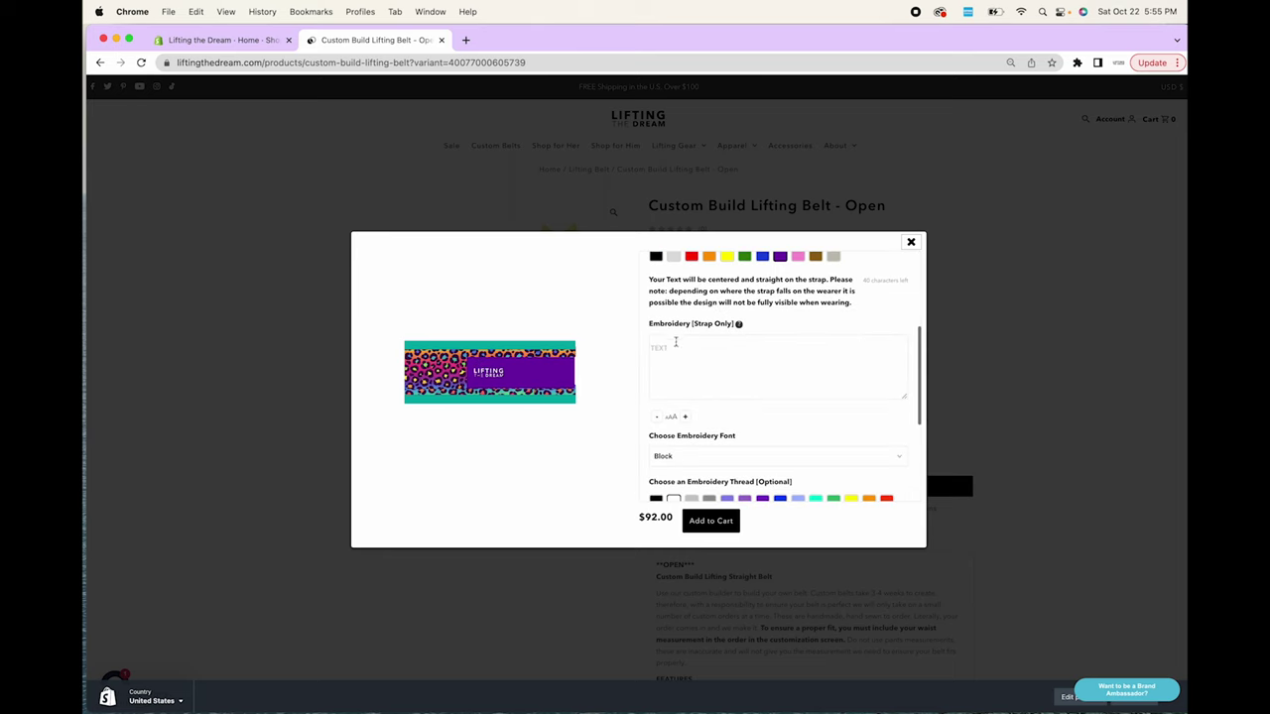
pyautogui.click(675, 346)
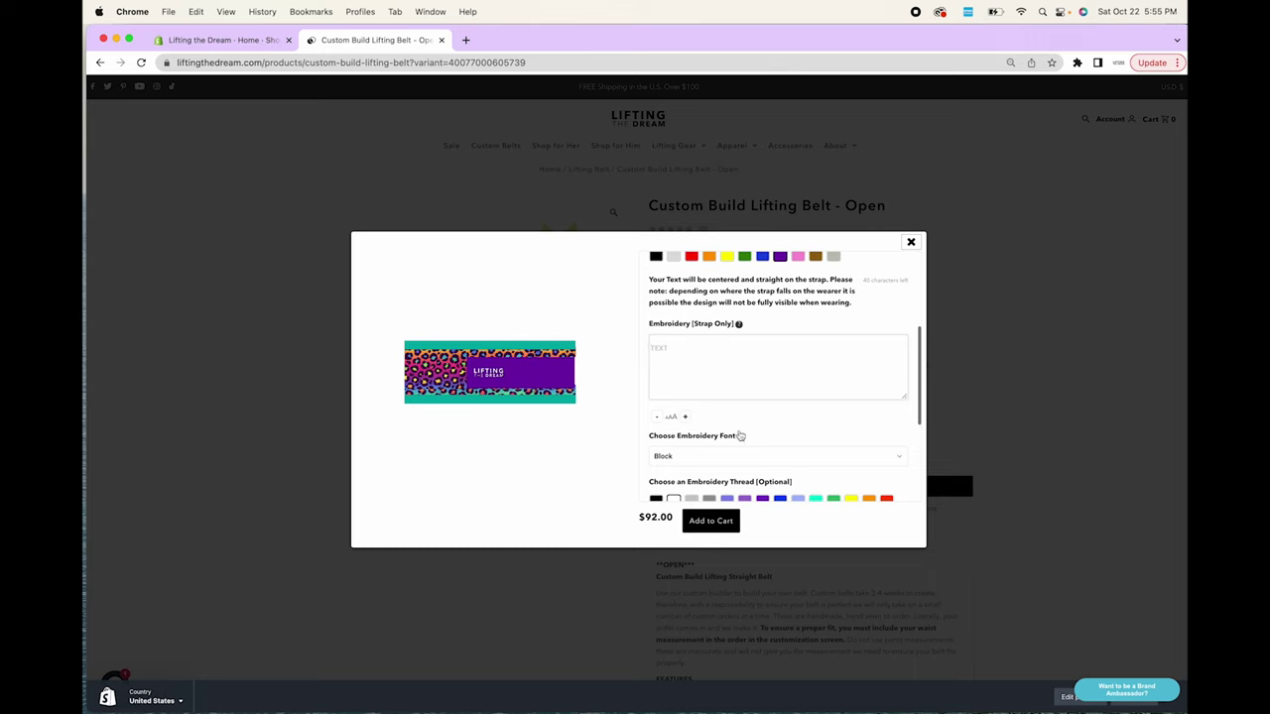
pyautogui.write('MALIA')
pyautogui.click(685, 417)
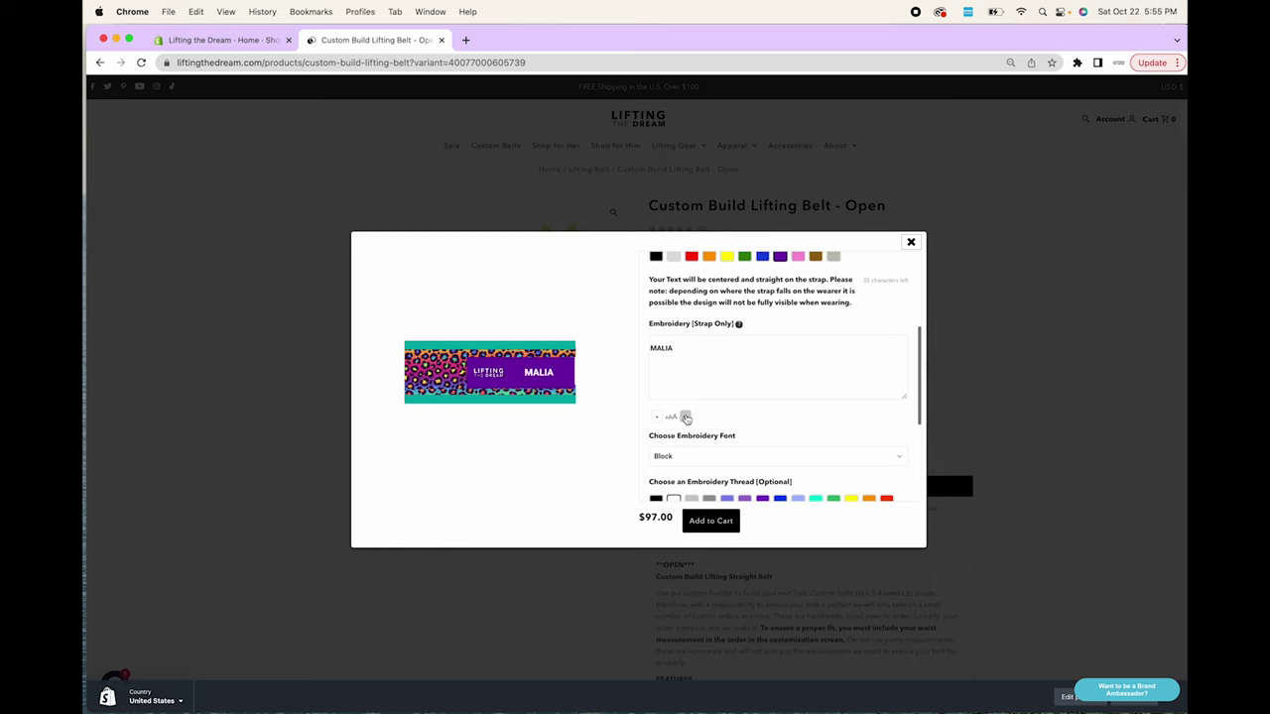
# Keep the Block font and, after trying lilac and mint, choose orange embroidery thread
pyautogui.scroll(-2, 722, 441)
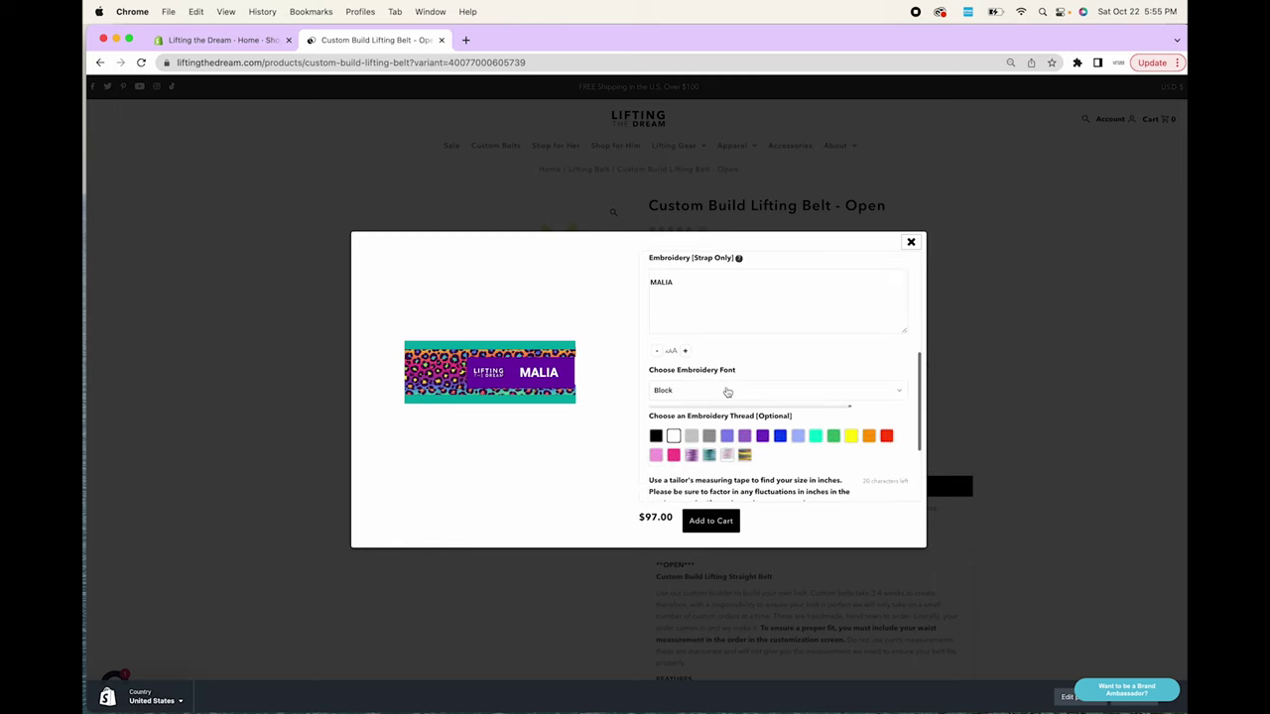
pyautogui.click(725, 391)
pyautogui.click(731, 361)
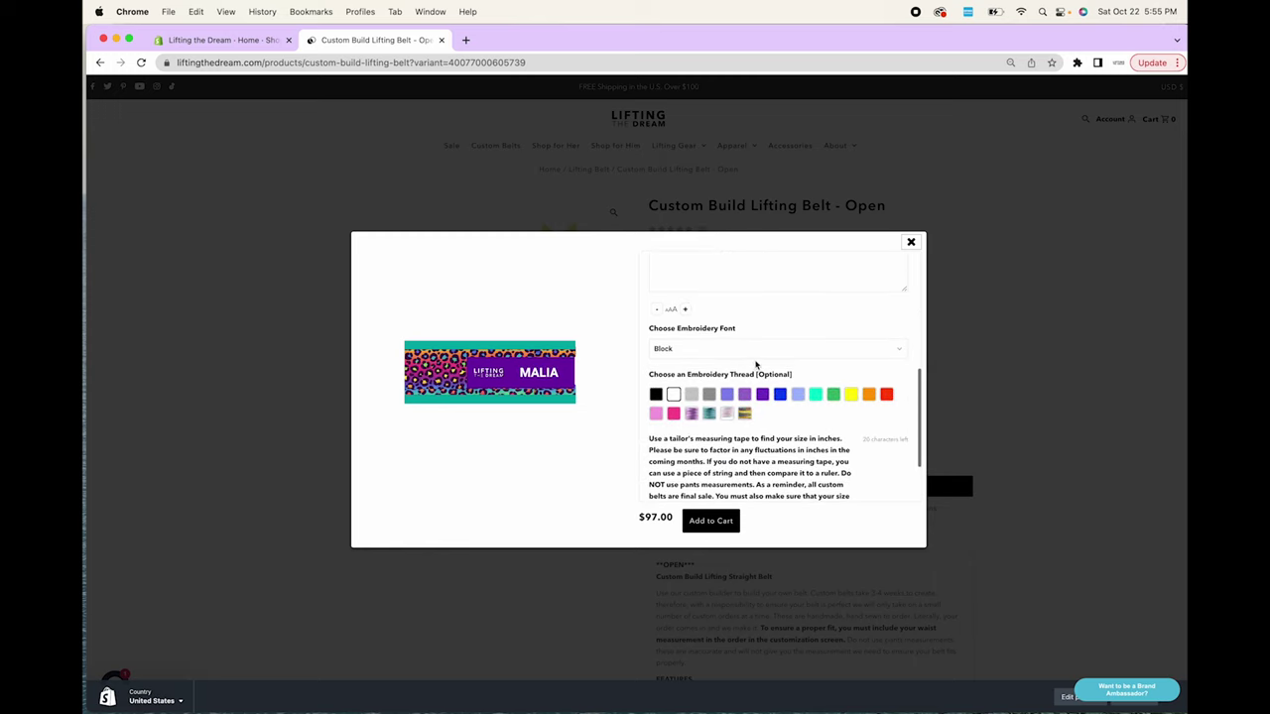
pyautogui.click(756, 359)
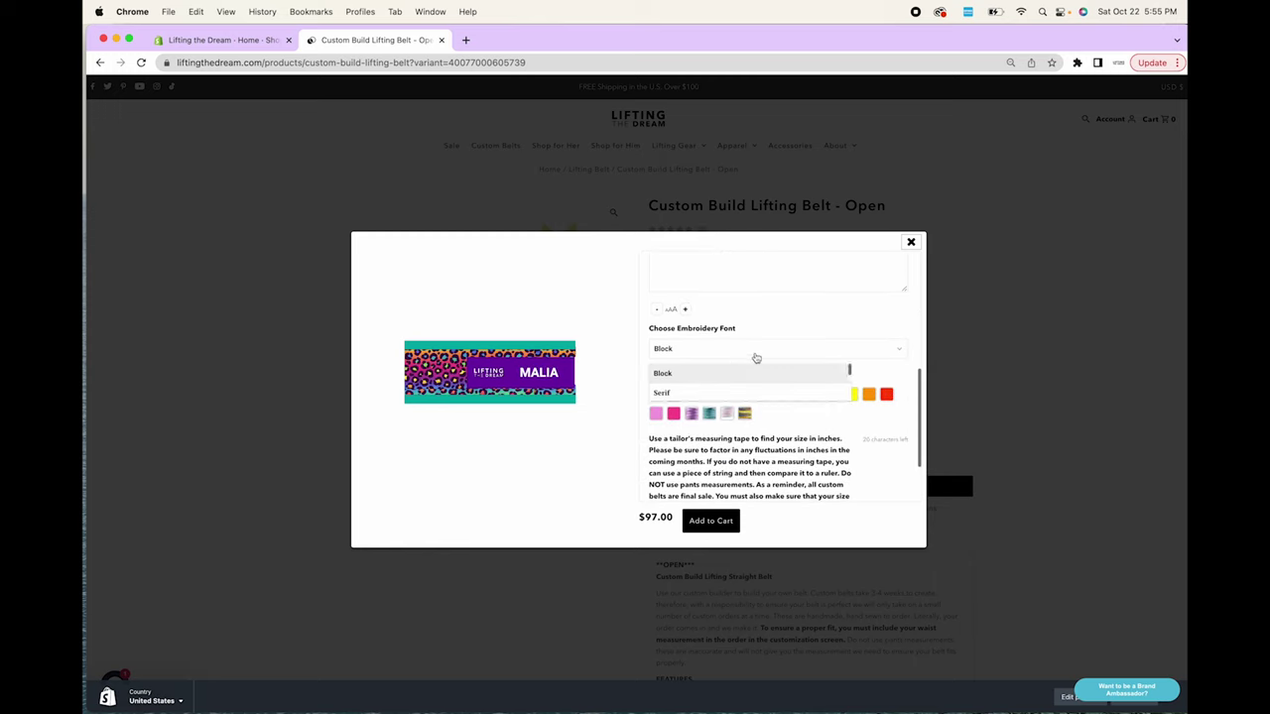
pyautogui.click(853, 354)
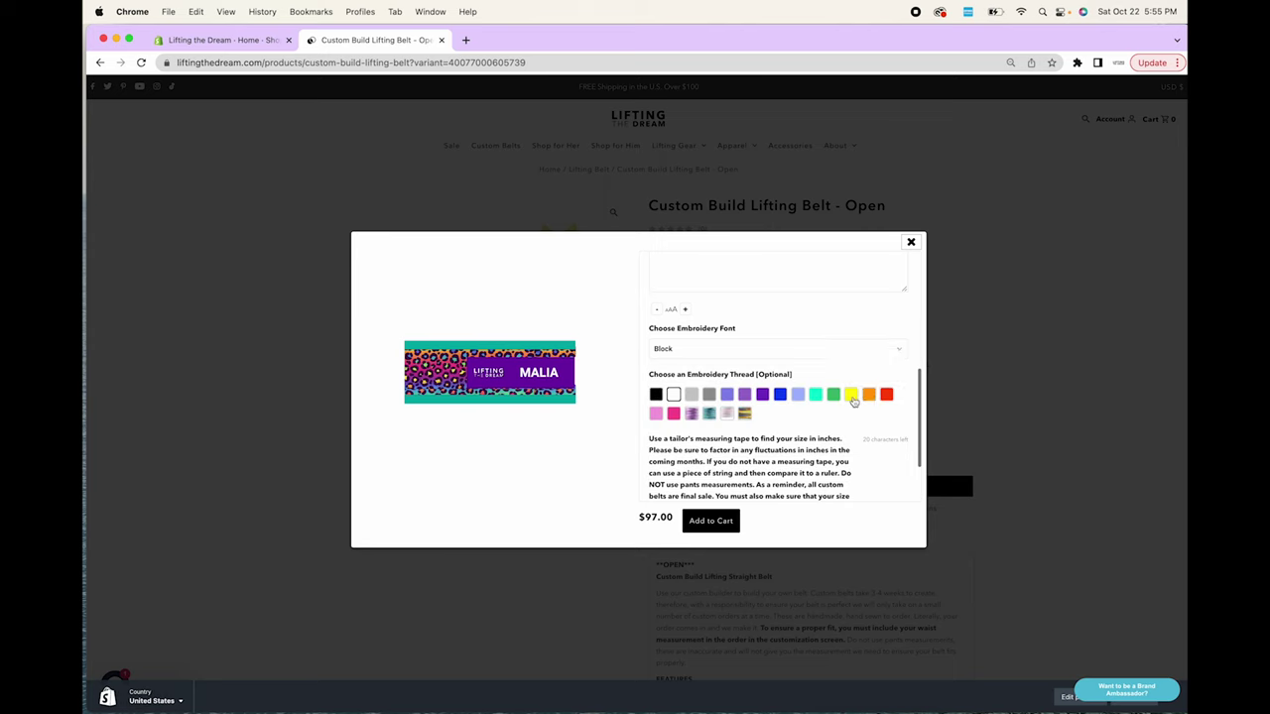
pyautogui.click(728, 396)
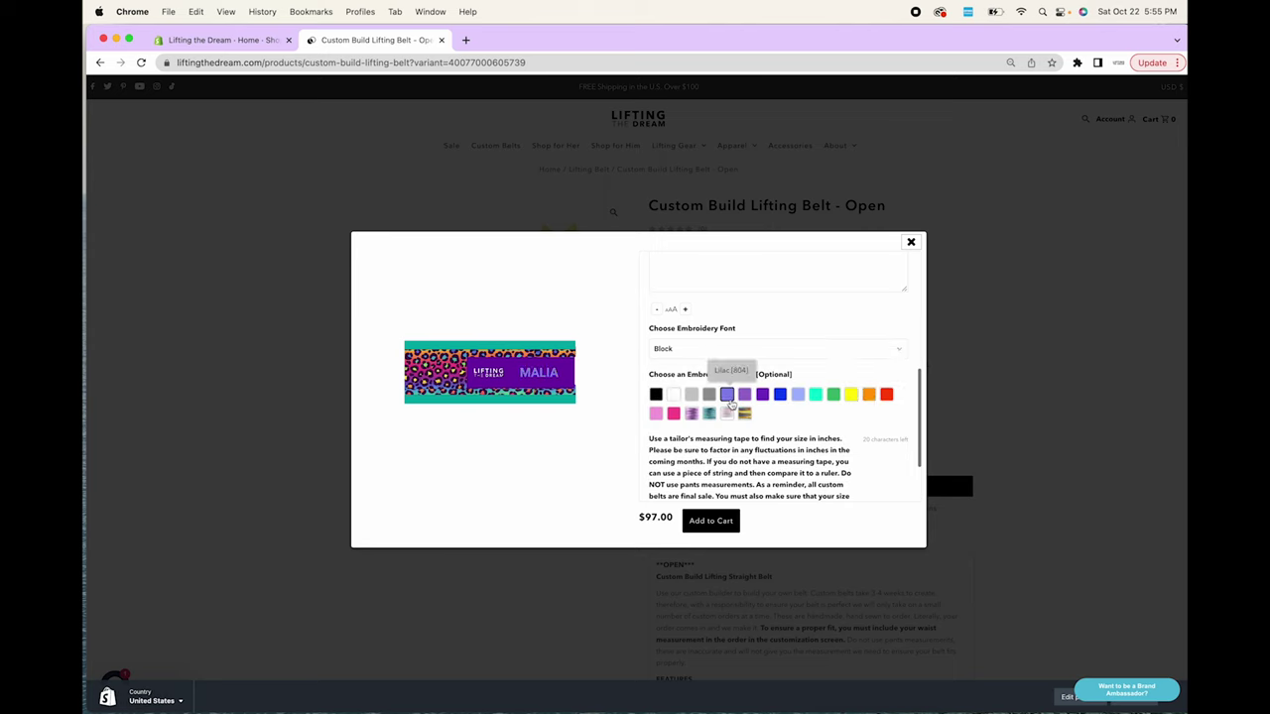
pyautogui.click(816, 395)
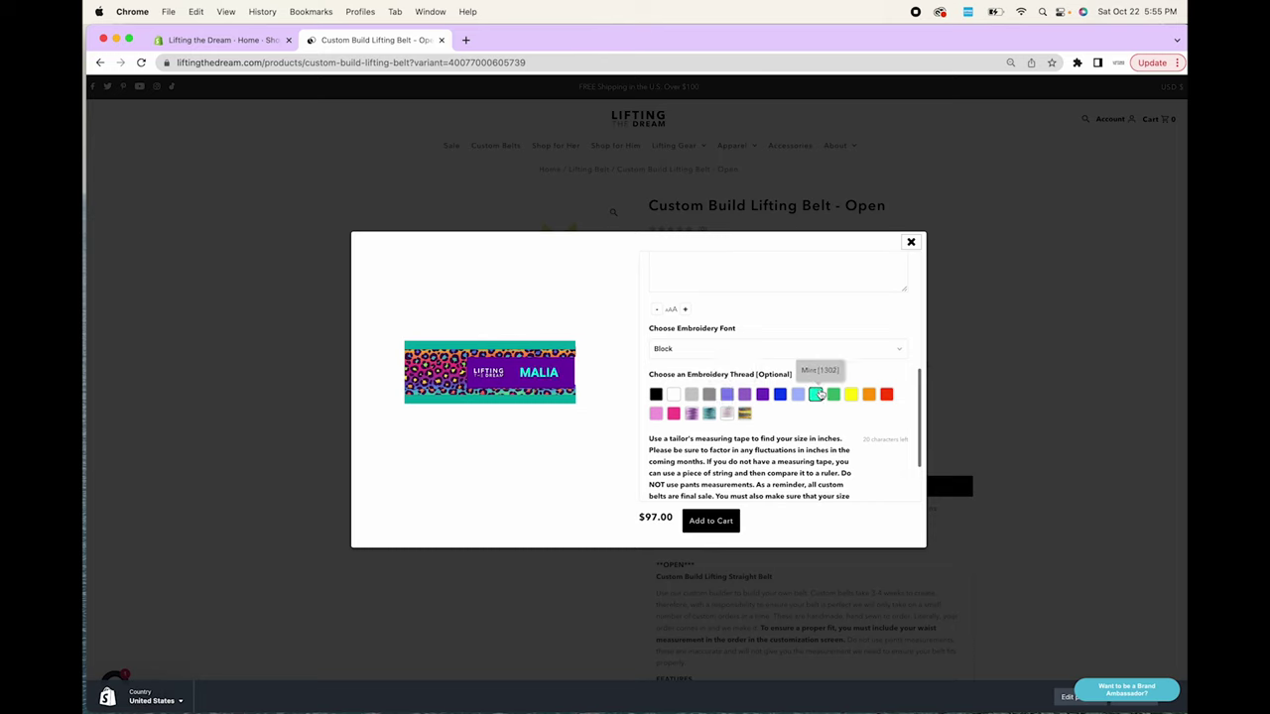
pyautogui.click(869, 394)
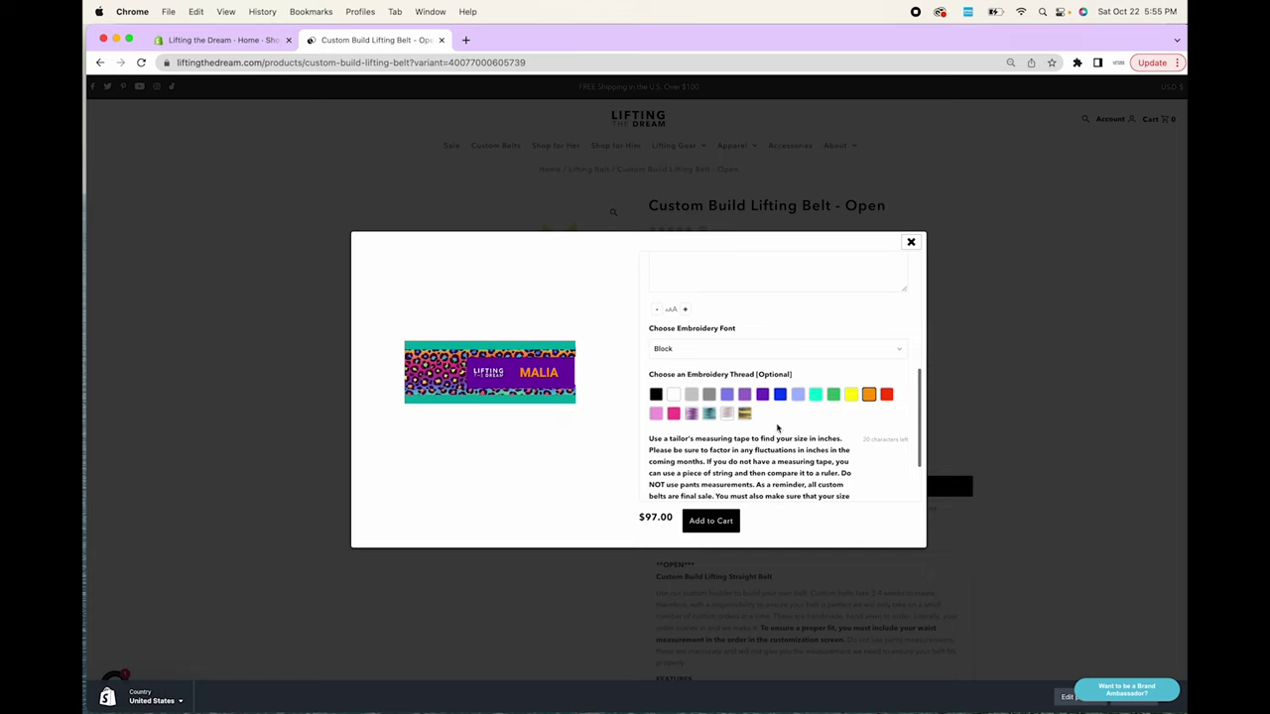
# Enter a 31-inch waist and add the $97.00 belt to the cart
pyautogui.scroll(-3, 778, 428)
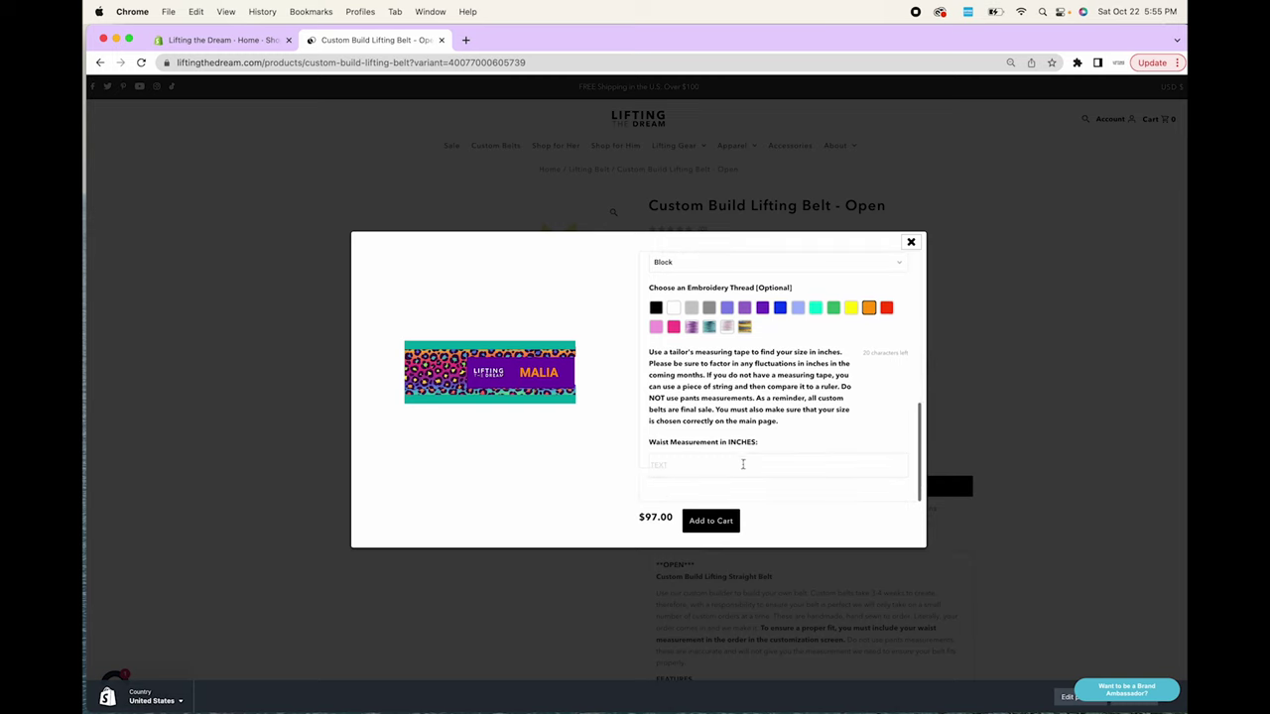
pyautogui.click(740, 468)
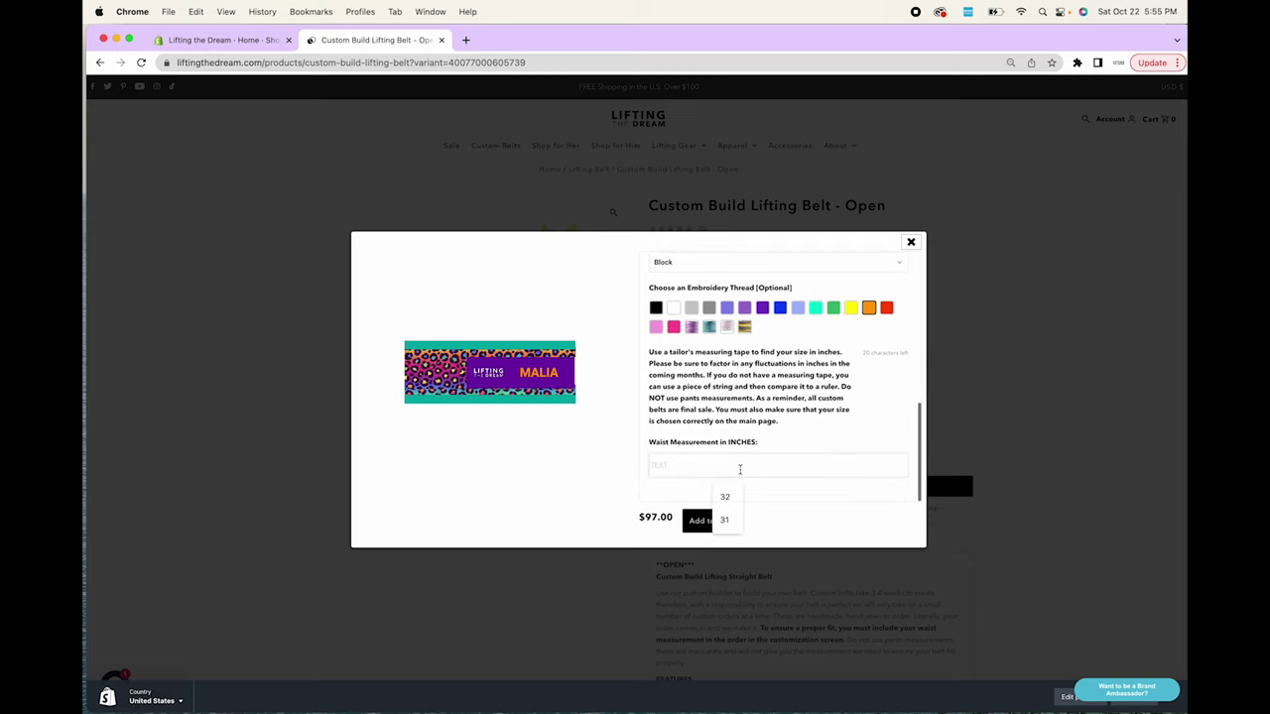
pyautogui.write('31')
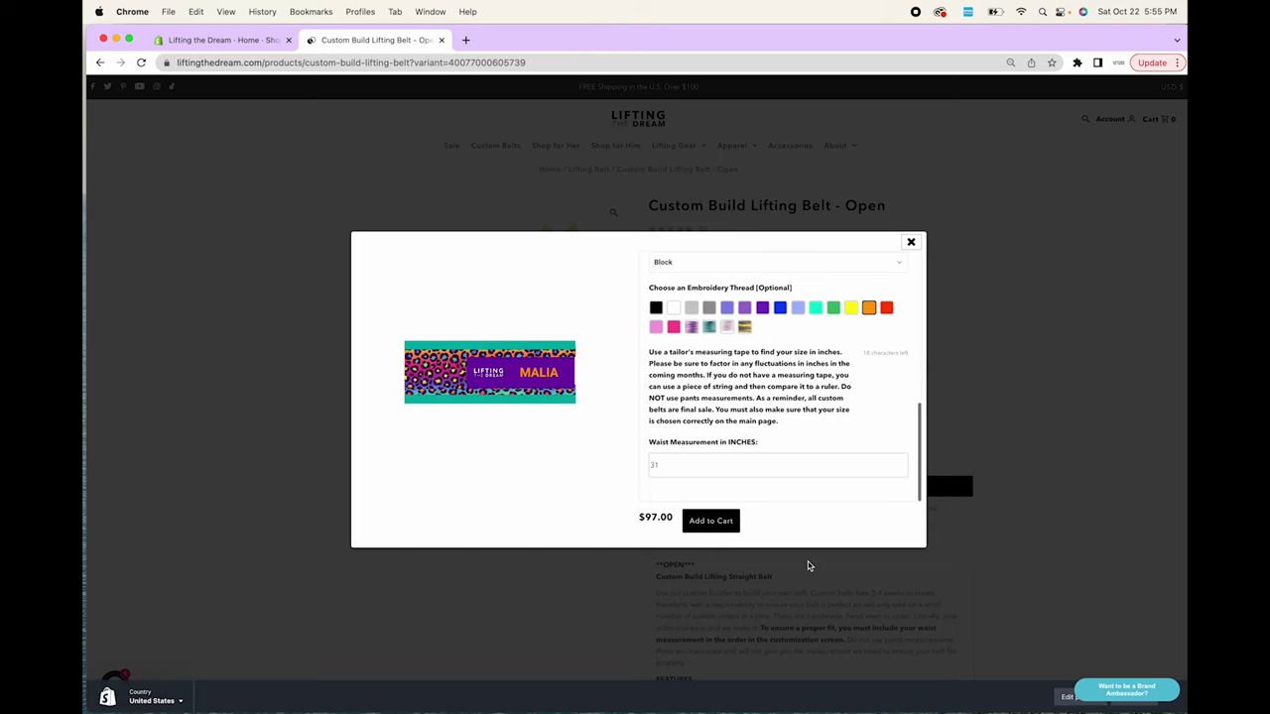
pyautogui.click(723, 523)
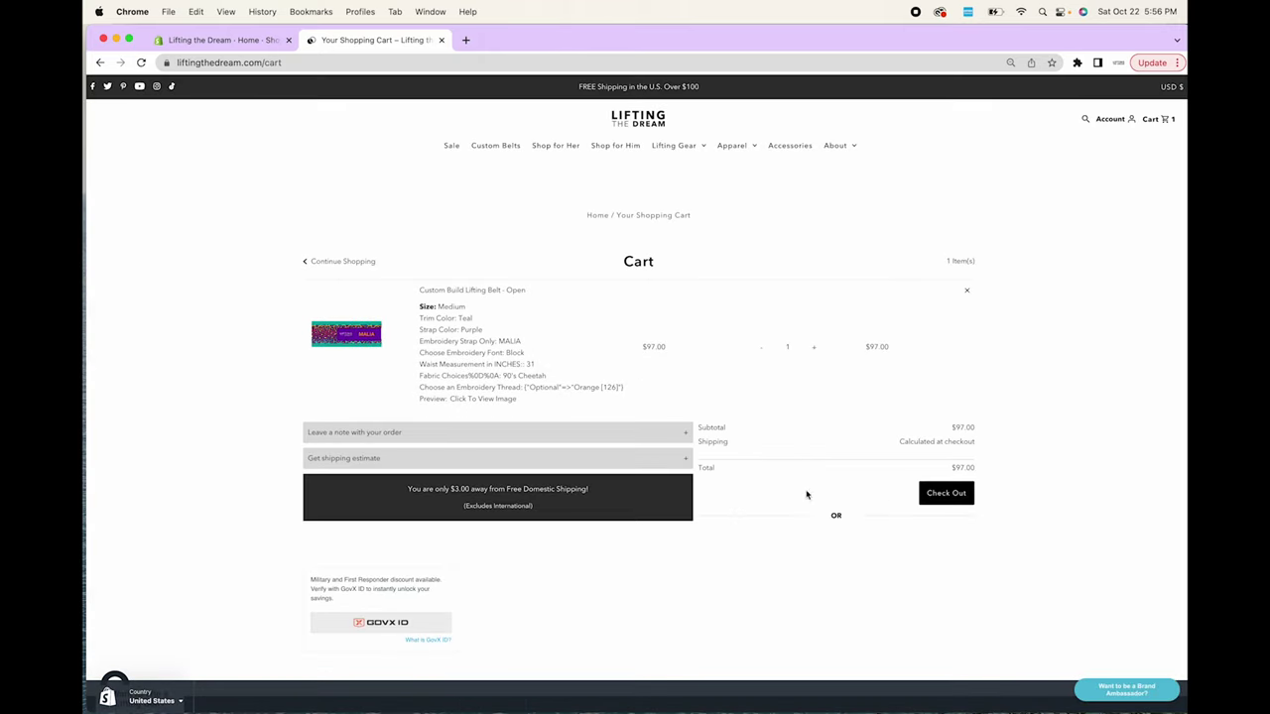
# Add an order note: 'Please choose more of the orange part of this fabric to match the thread on the embroidery'
pyautogui.click(623, 434)
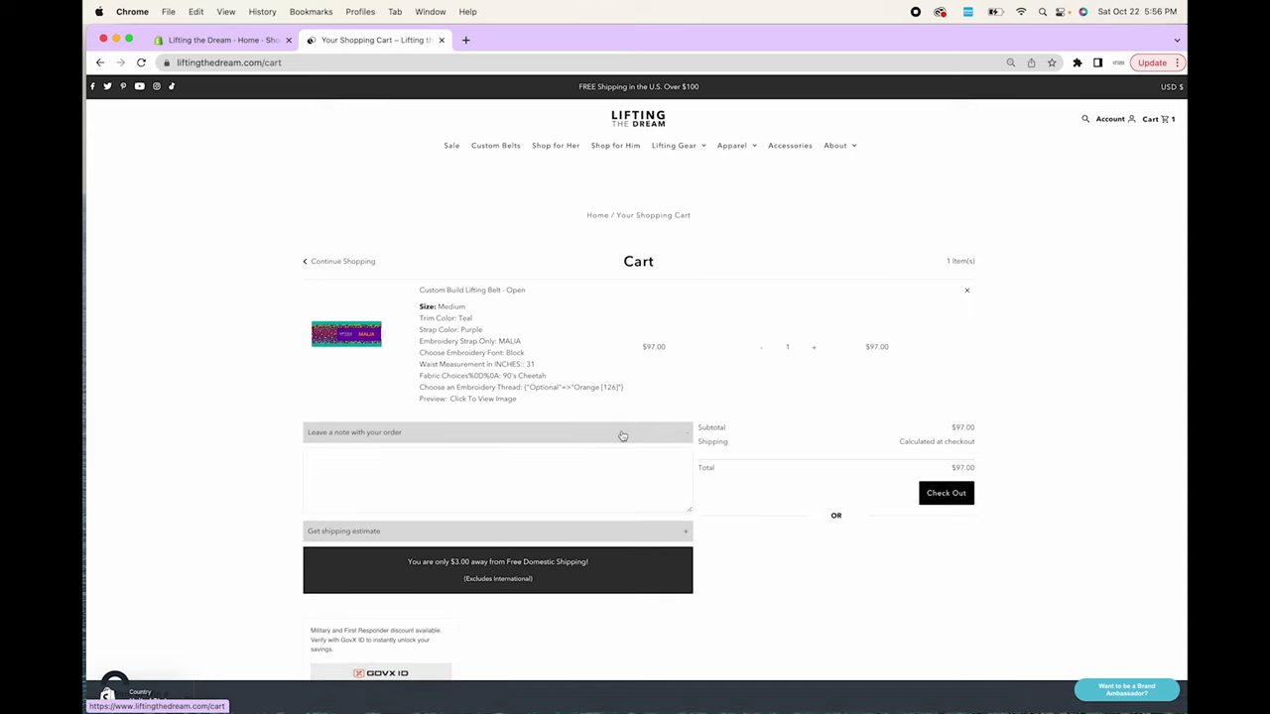
pyautogui.click(413, 478)
pyautogui.write('PLEASE')
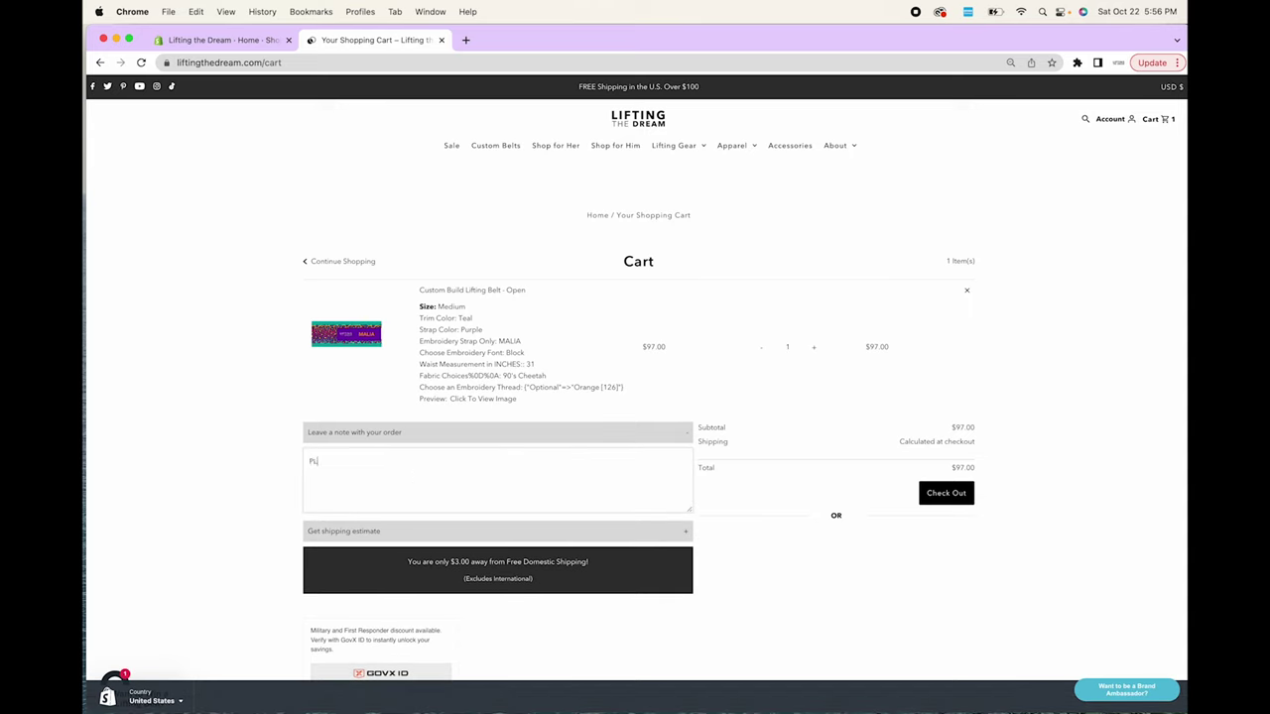
pyautogui.press('BackSpace')
pyautogui.press('BackSpace')
pyautogui.press('BackSpace')
pyautogui.press('BackSpace')
pyautogui.press('BackSpace')
pyautogui.write('lease choose more of the orange part of this fabric to match the thread on')
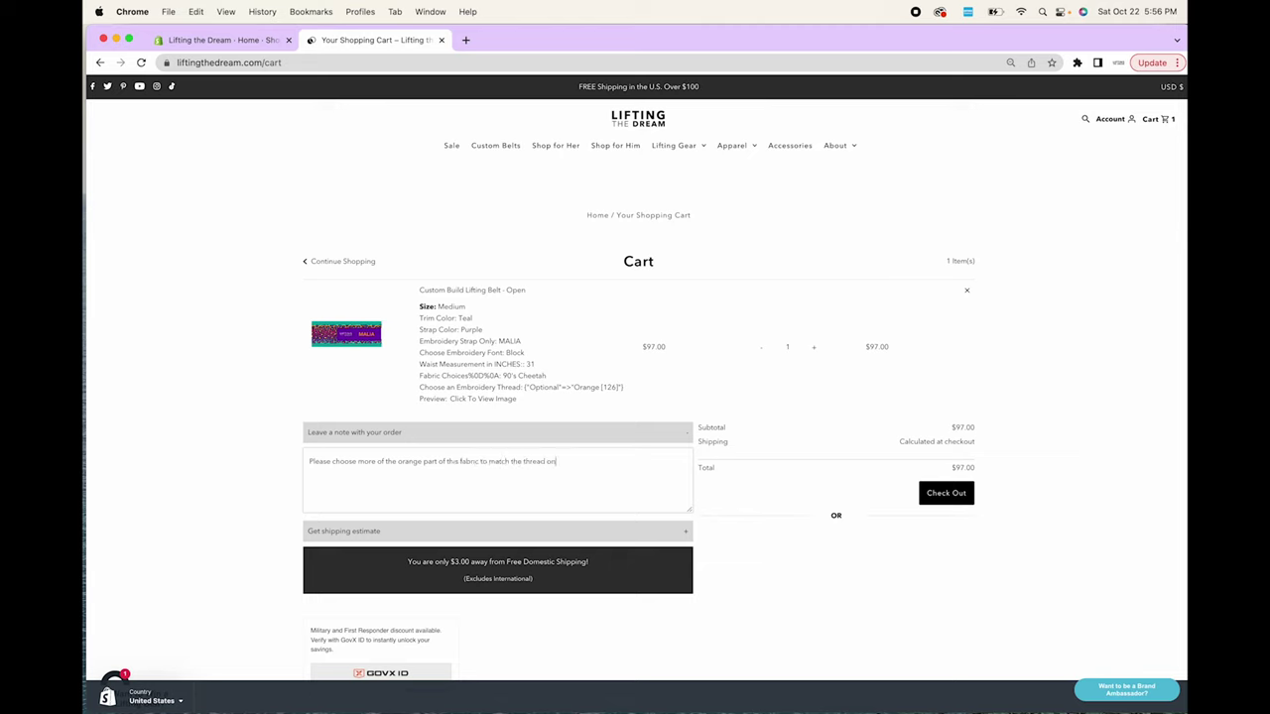
pyautogui.write(' the embroidery :)')
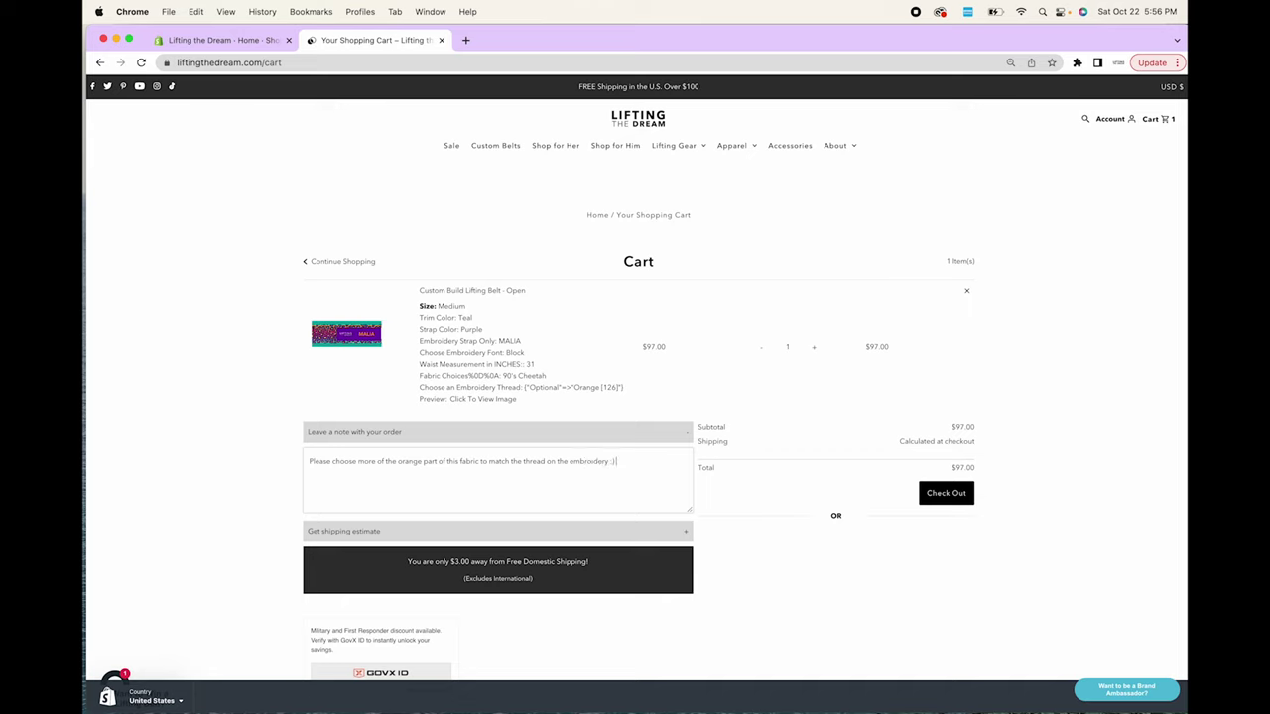